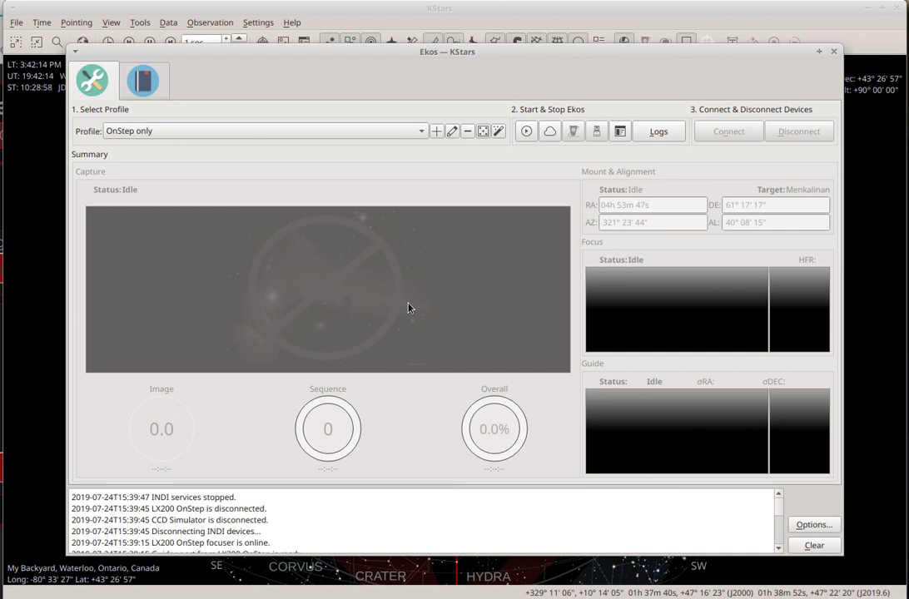
Step: Start Ekos with the OnStep only profile and begin a 3-star alignment in the LX200 OnStep driver, closing its control panel
click(526, 131)
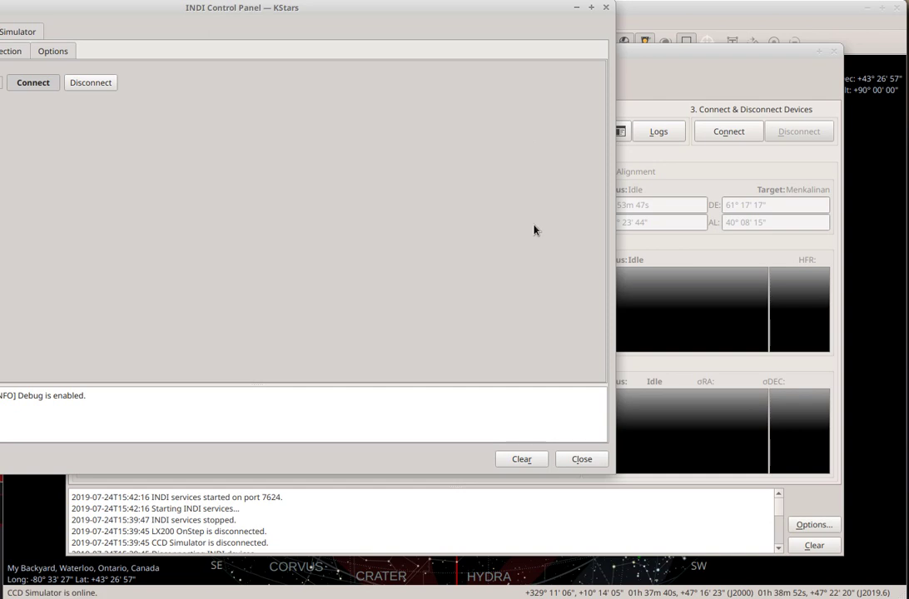
drag(327, 21, 485, 34)
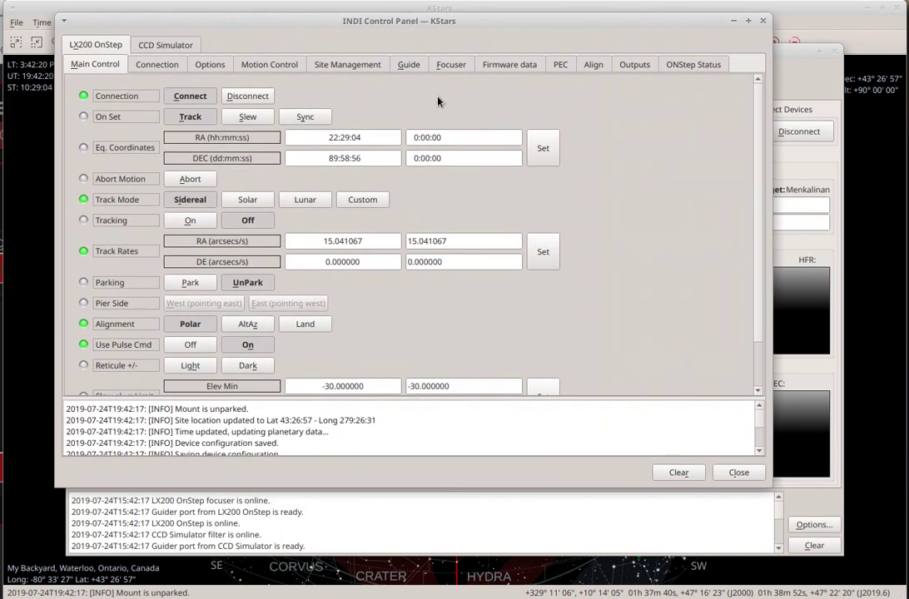
click(592, 65)
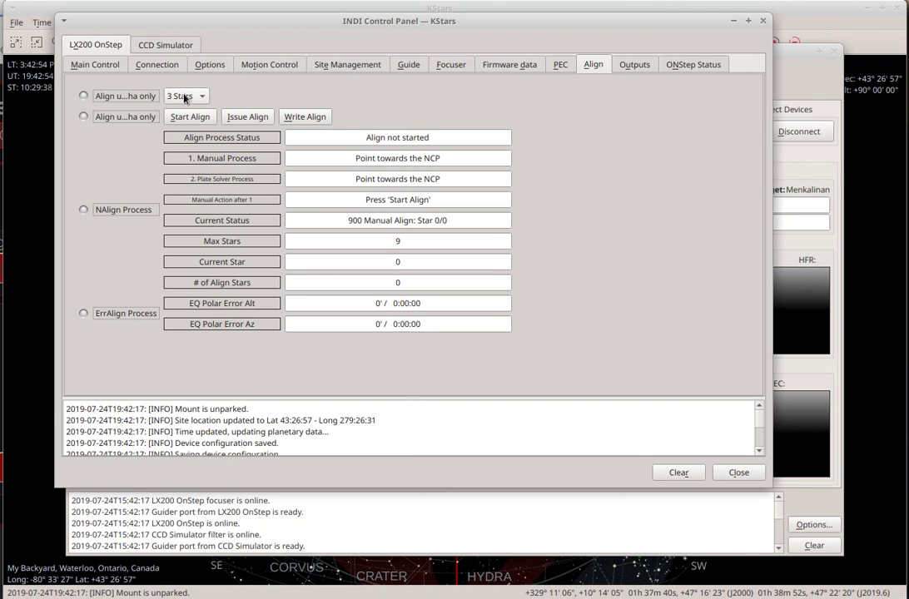
click(186, 118)
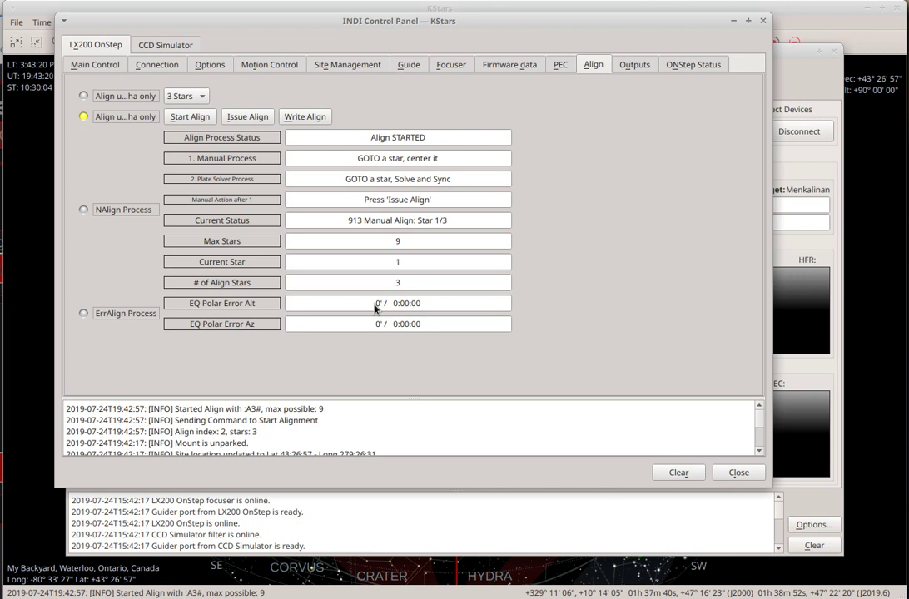
click(765, 23)
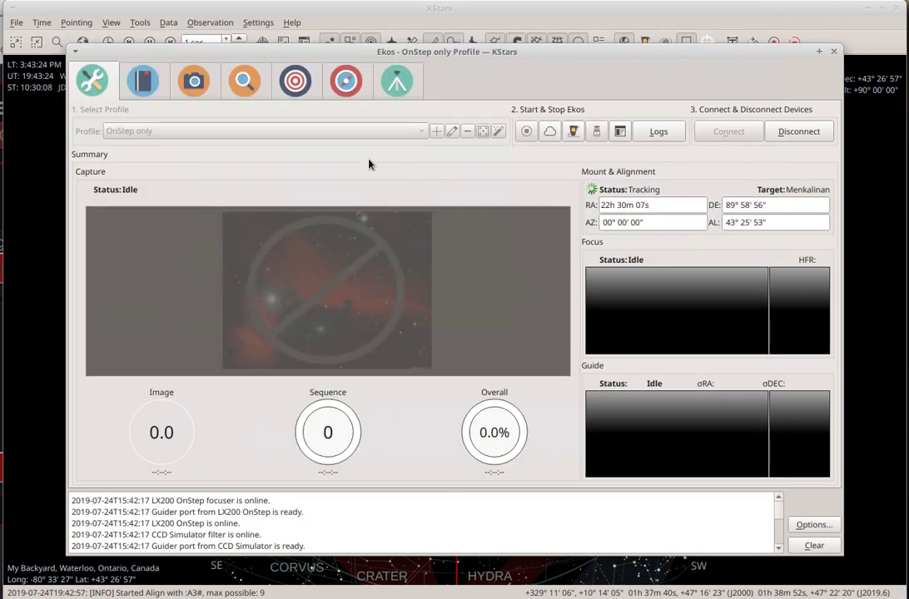
Step: Generate 3 alignment points of any stars with the Mount Model tool in the Align module
click(293, 82)
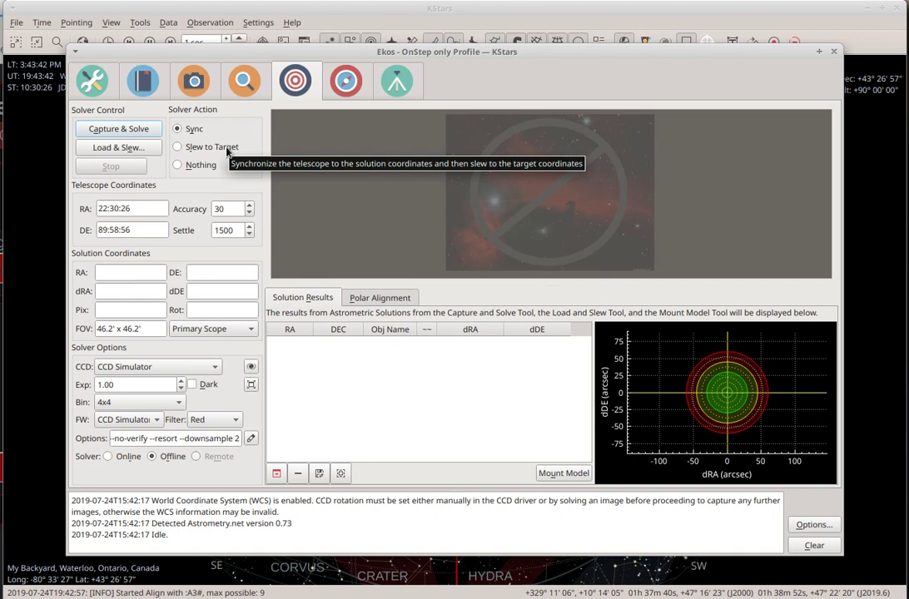
click(562, 474)
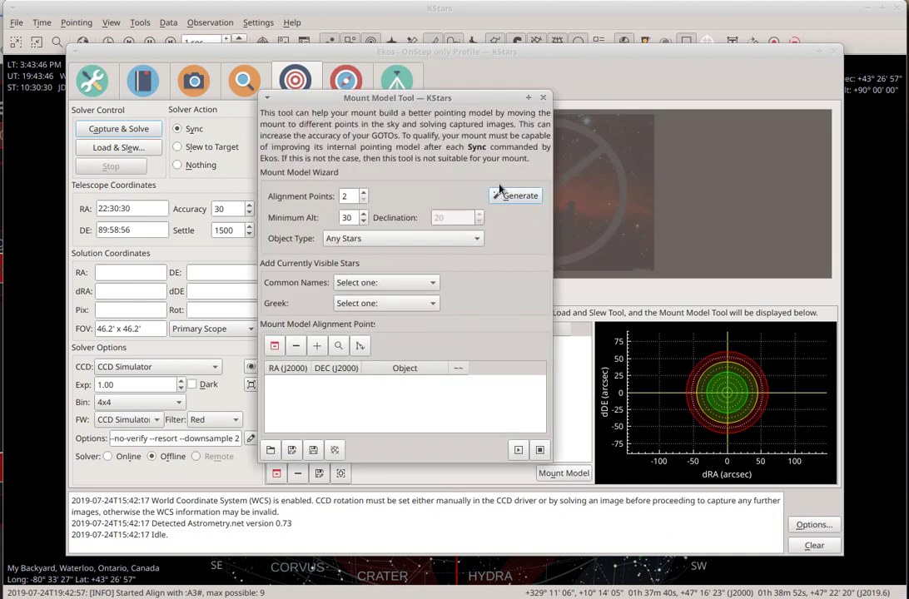
drag(378, 95, 419, 93)
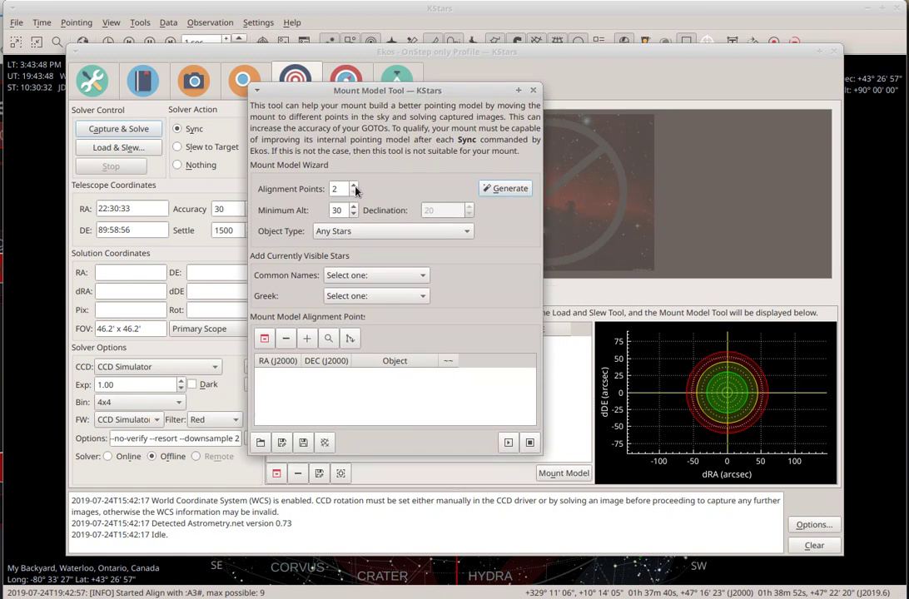
click(354, 186)
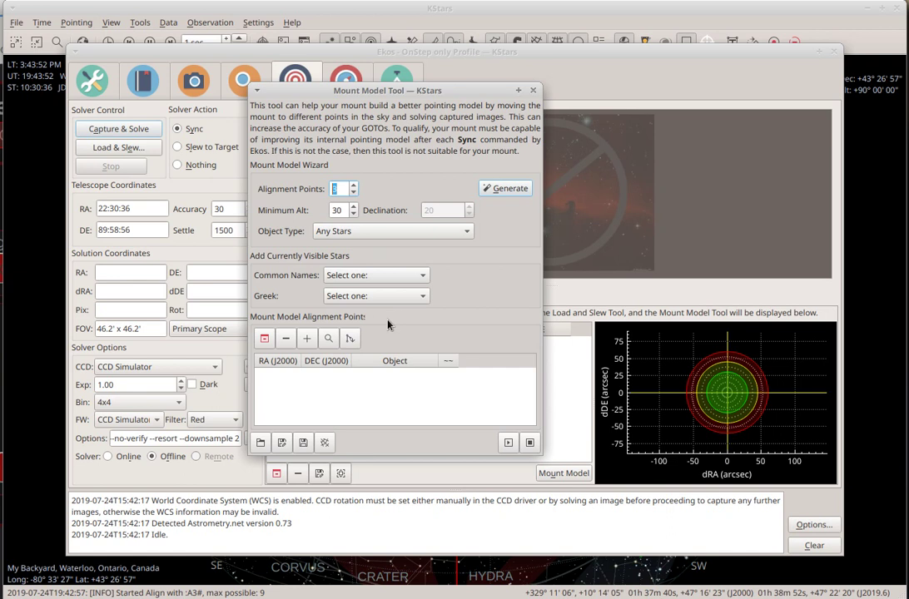
click(512, 188)
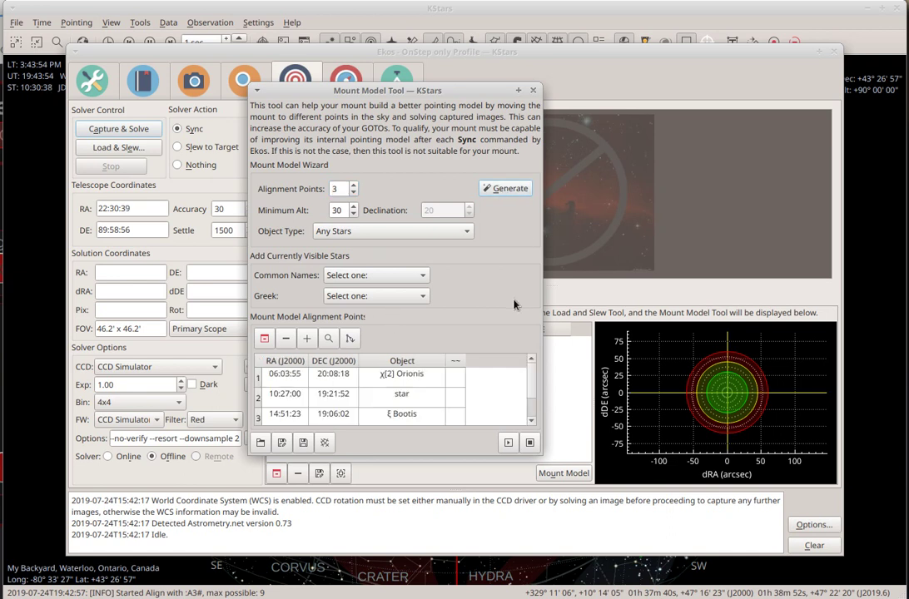
drag(251, 89, 219, 55)
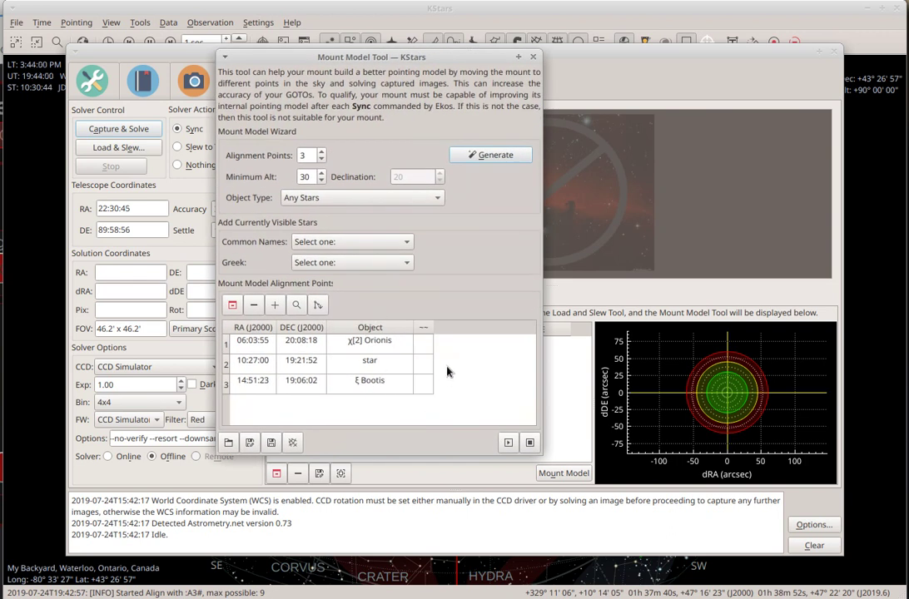
Step: Turn on the display of the alignment points in the sky map and reveal the map
click(292, 445)
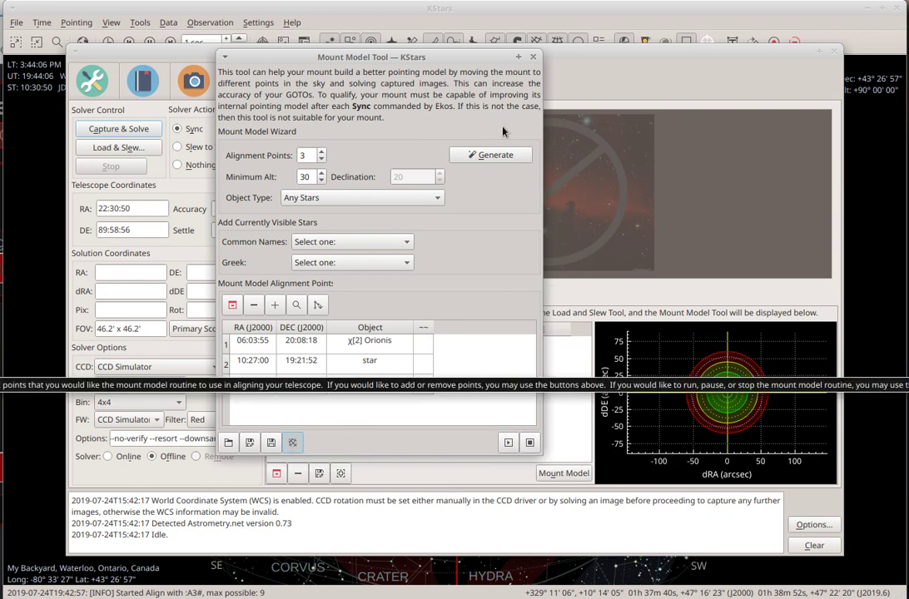
click(533, 56)
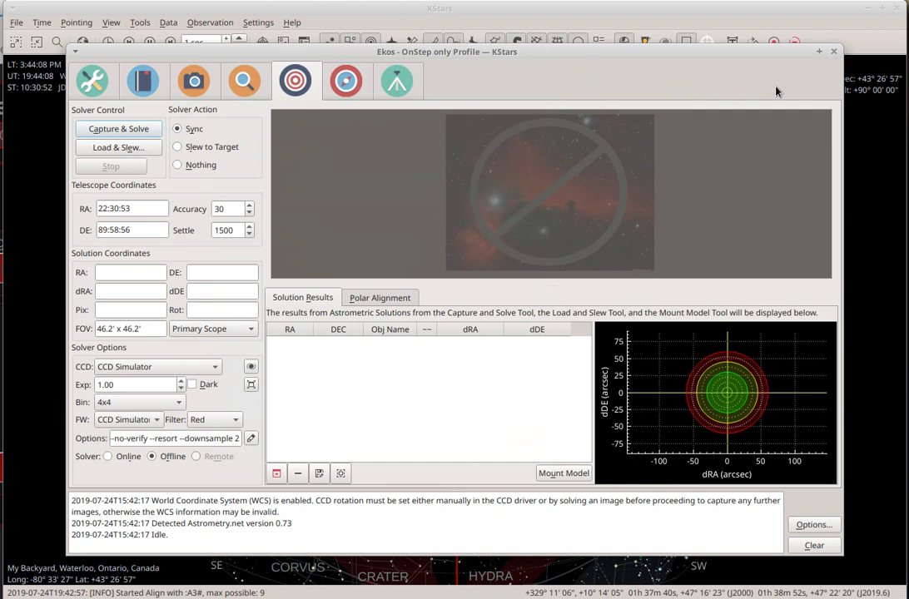
click(833, 52)
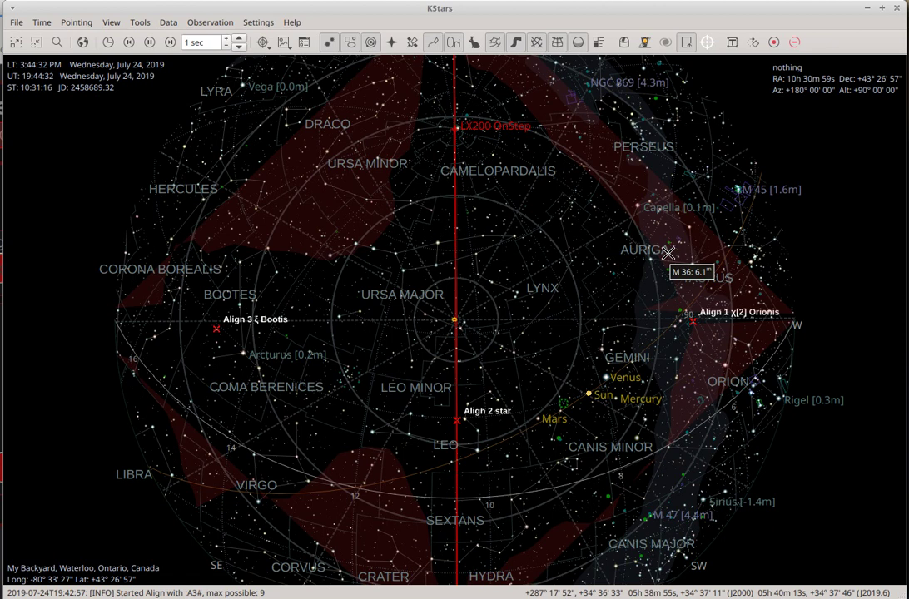
Step: Clear all alignment points in the Mount Model tool and generate 6 new ones
click(624, 44)
click(566, 475)
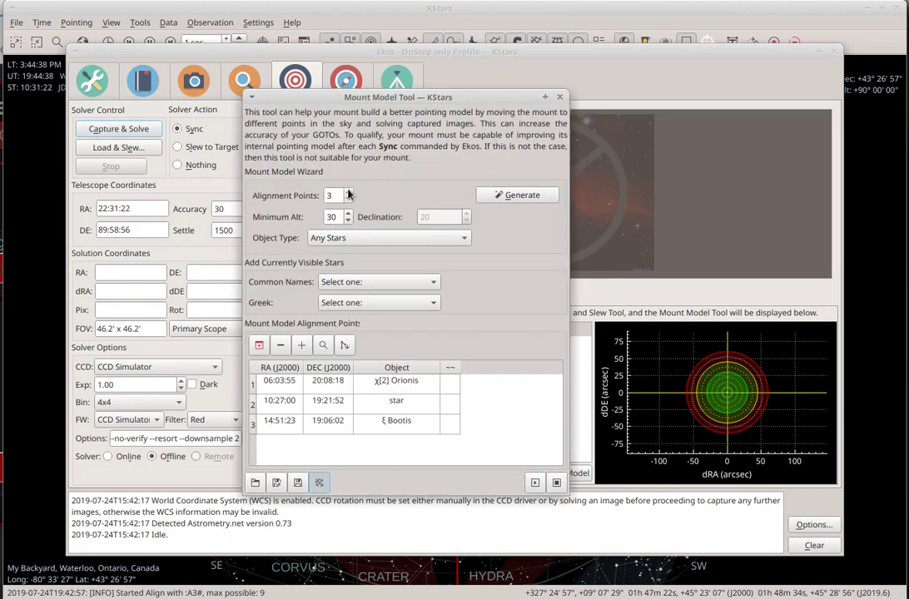
click(259, 345)
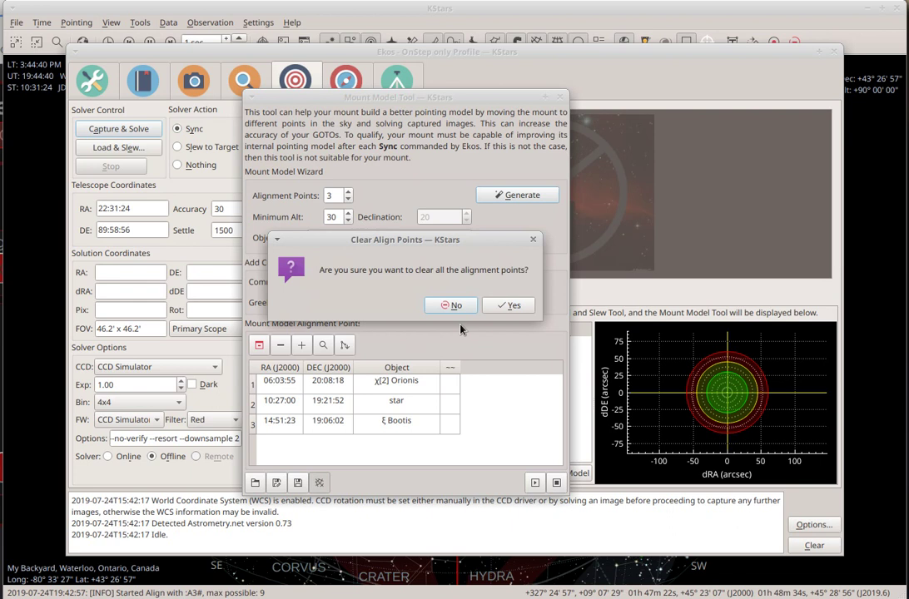
click(509, 305)
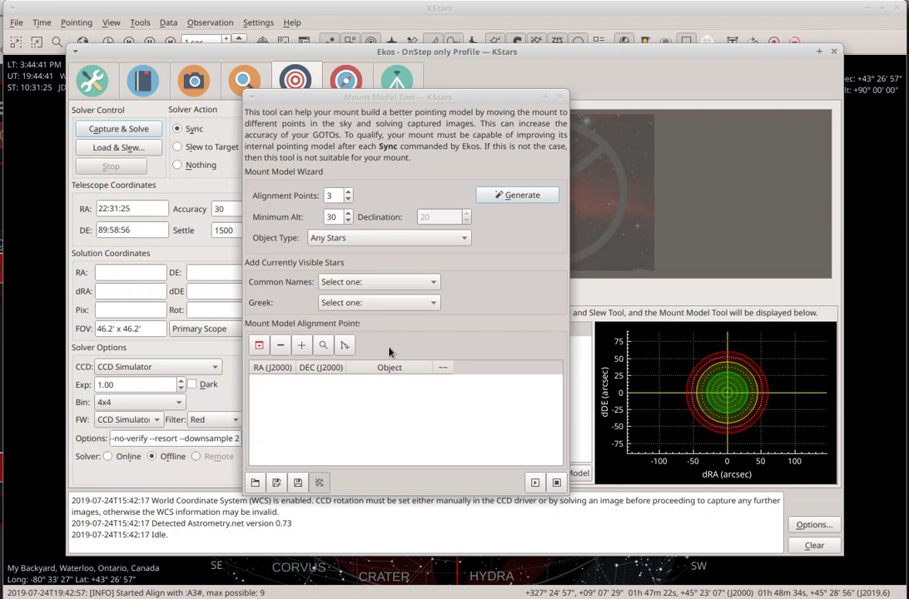
click(348, 193)
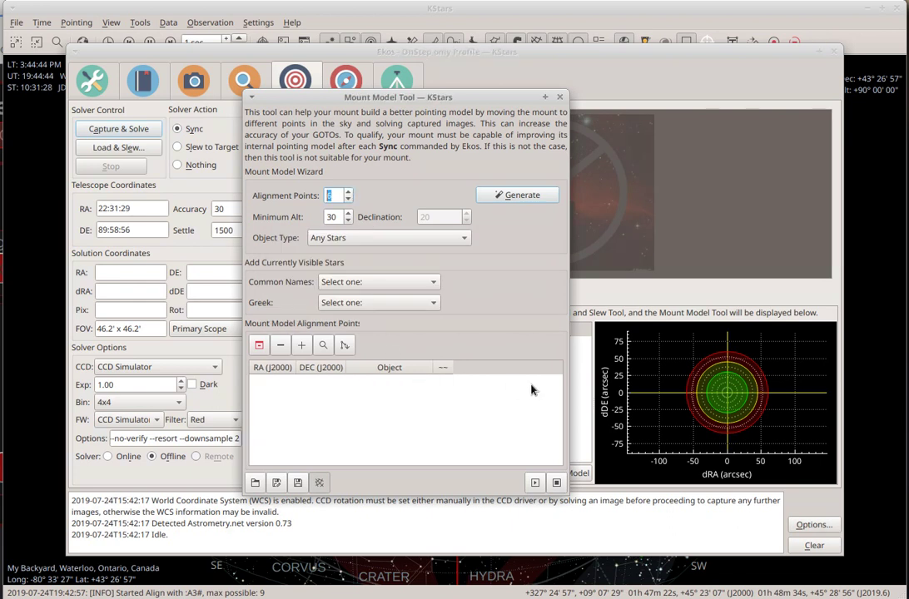
click(515, 194)
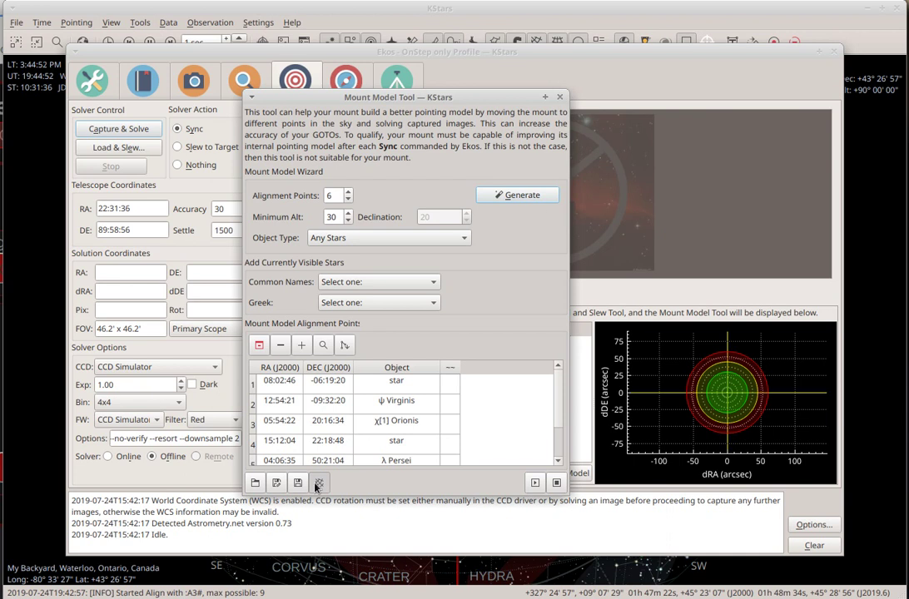
Step: Close the Ekos windows and examine the distribution of the 6 alignment points on the sky map
click(560, 98)
click(833, 52)
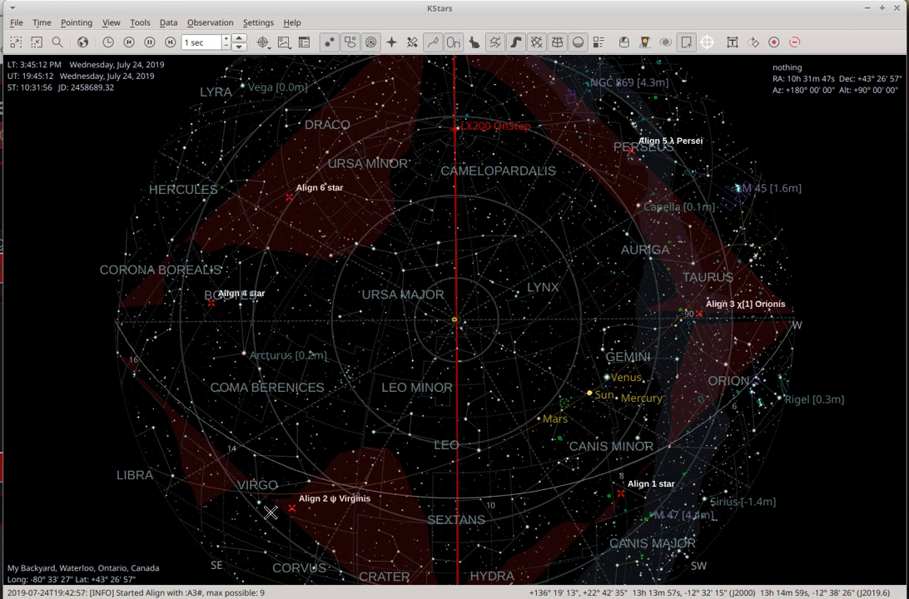
mouse_move(239, 355)
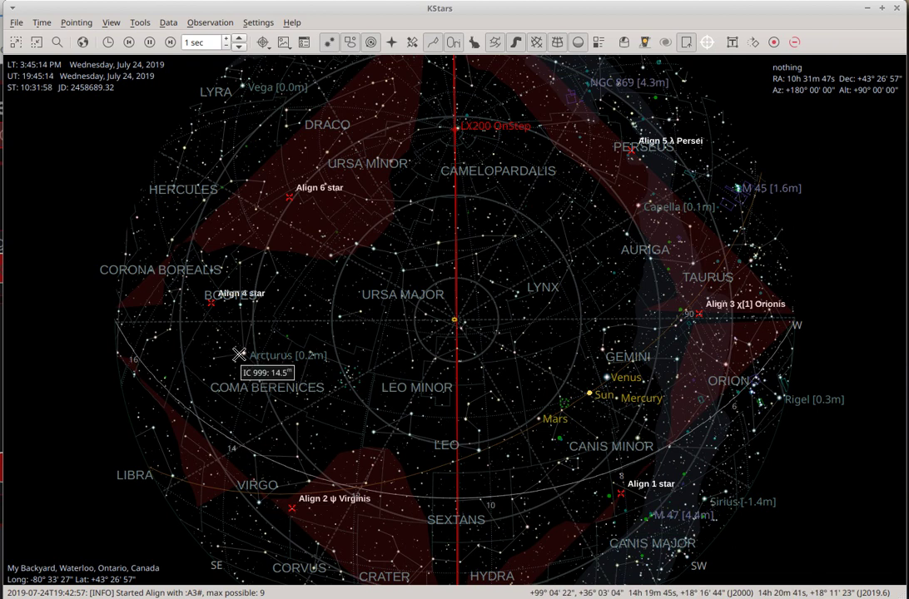
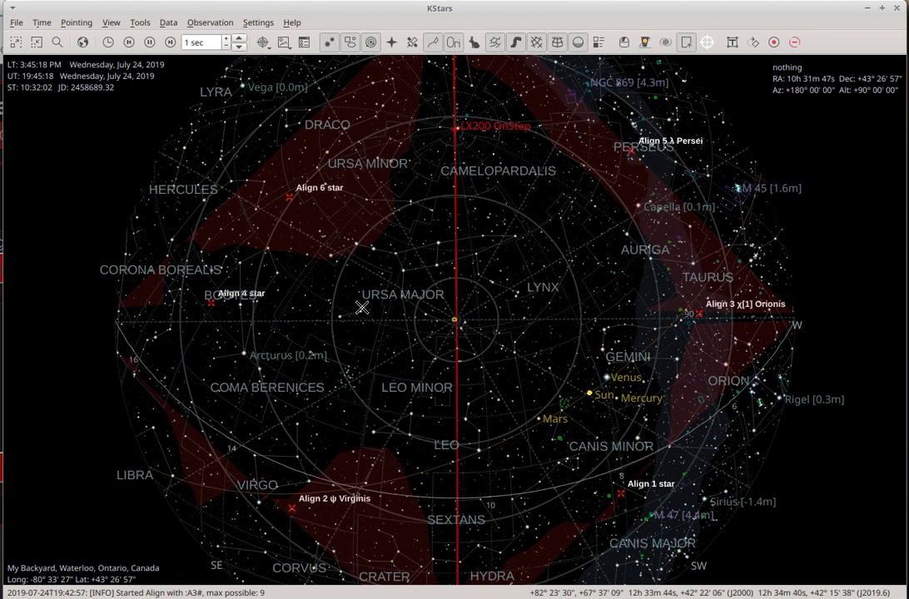
right_click(648, 495)
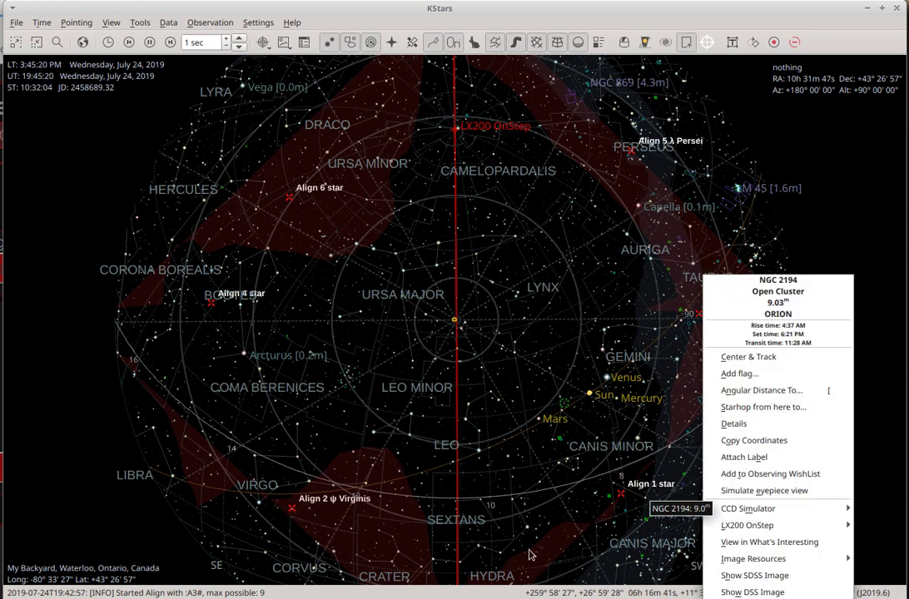
click(528, 596)
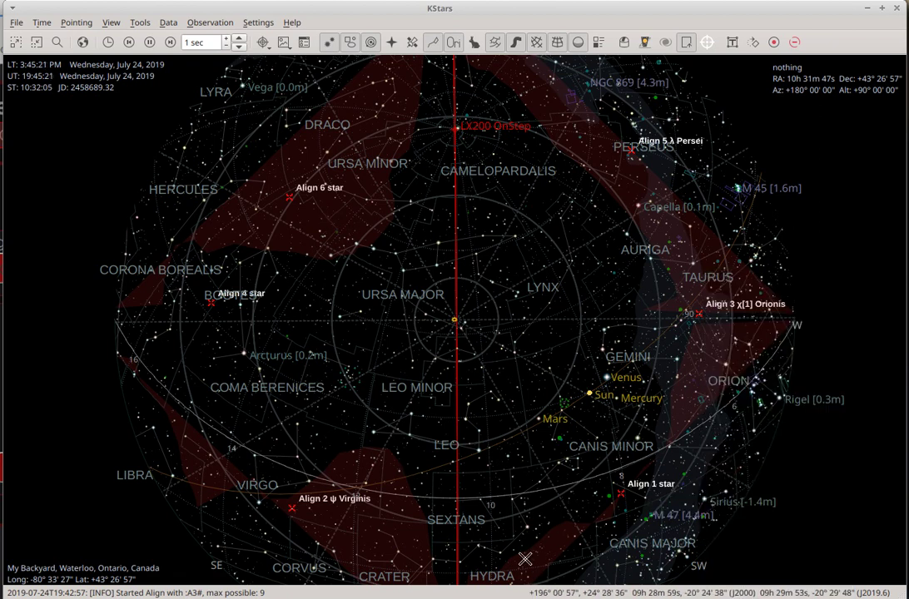
Step: Reopen the Mount Model tool, clear all alignment points and set their number to 3
click(623, 42)
click(564, 473)
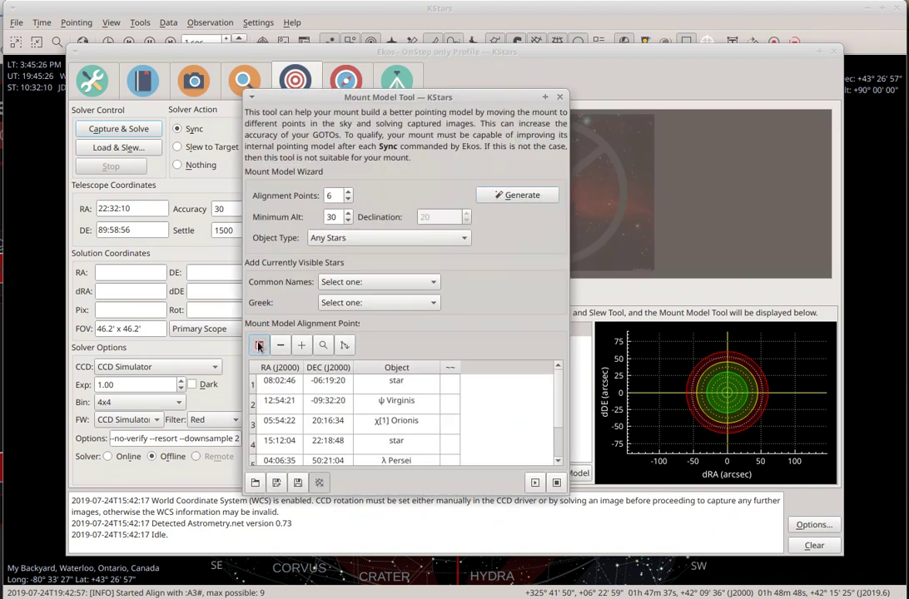
click(258, 345)
click(511, 306)
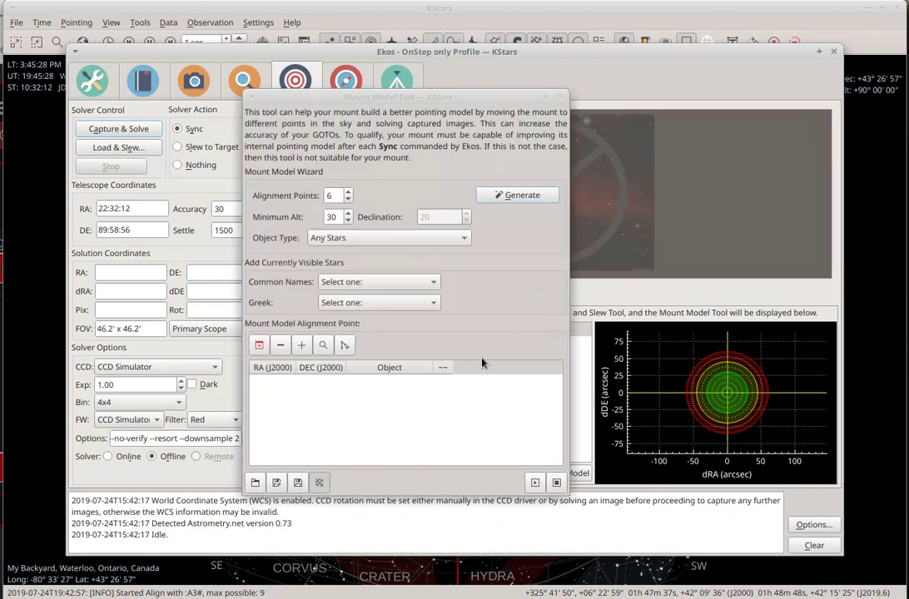
click(348, 201)
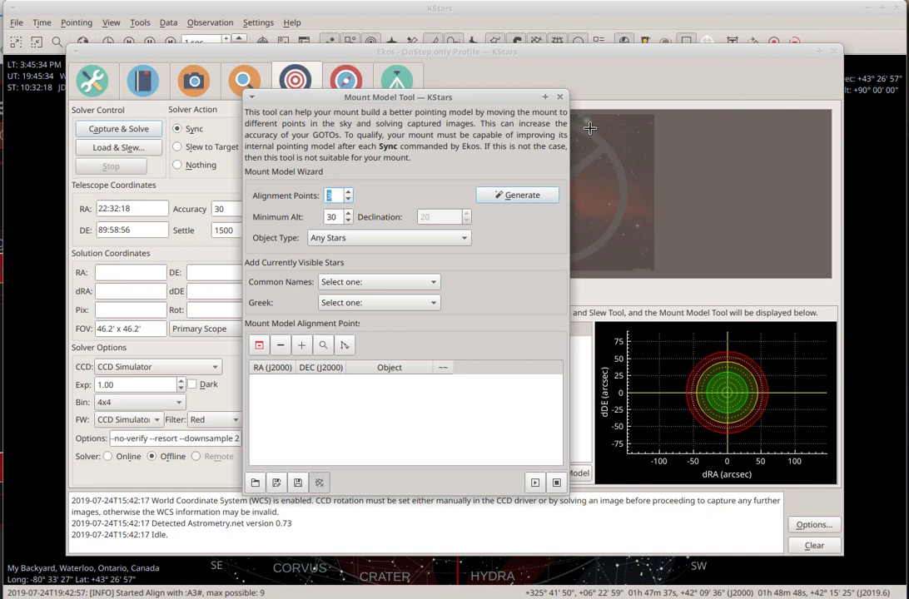
Step: Close the Ekos window and place the Mount Model tool over the eastern half of the sky map, leaving the western half visible
drag(493, 100, 445, 113)
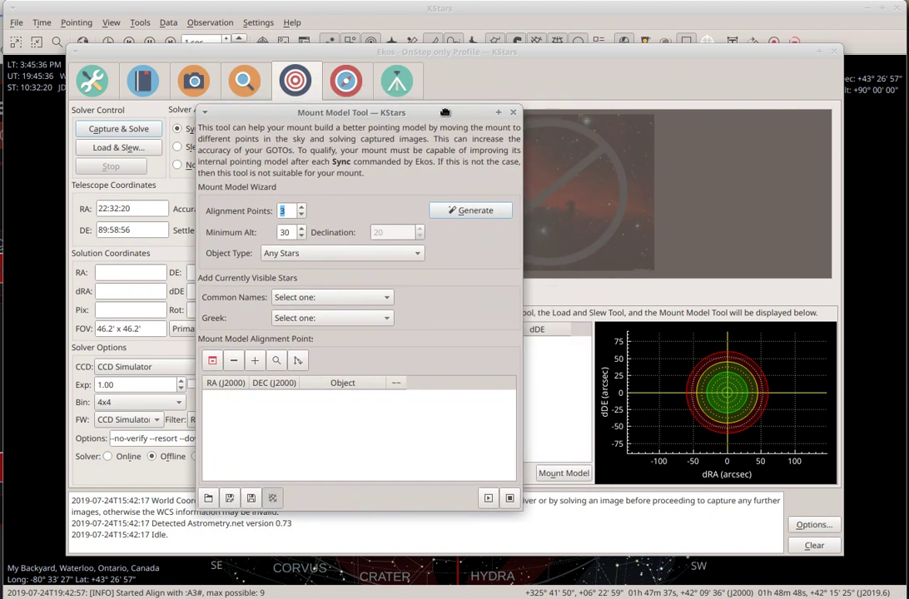
click(833, 53)
drag(423, 110, 327, 96)
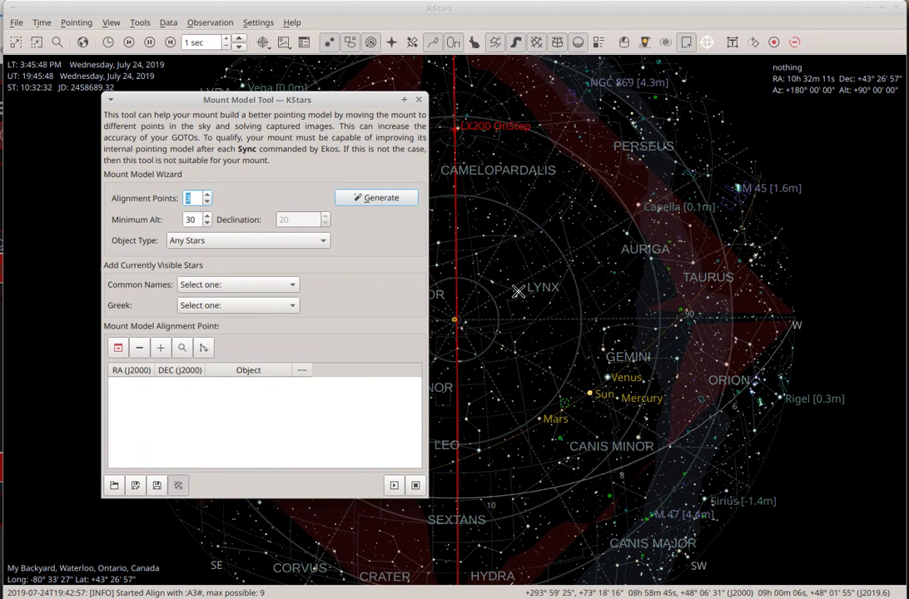
click(464, 321)
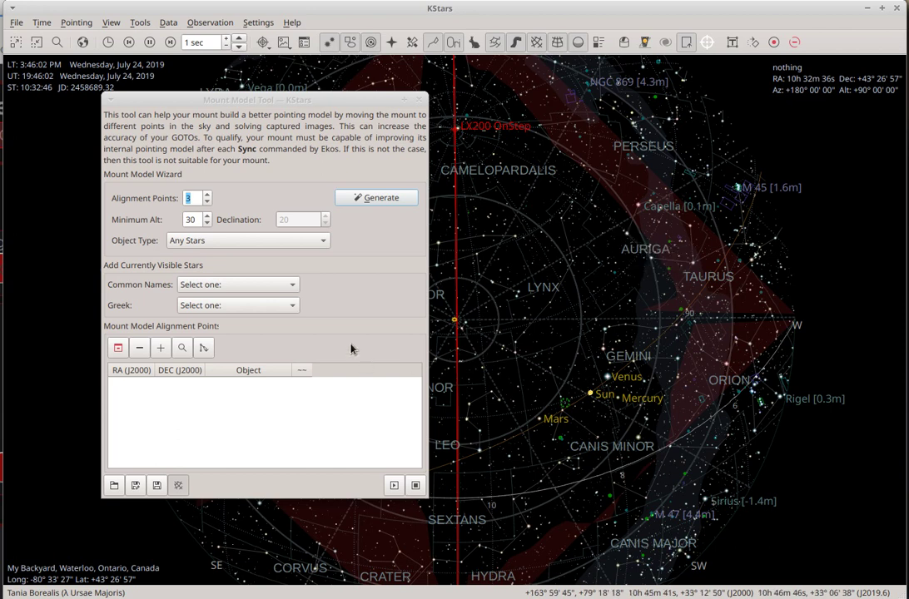
Step: Set the object type to Named Stars and add Castor and Menkalinan as alignment points by common name
click(223, 241)
click(232, 260)
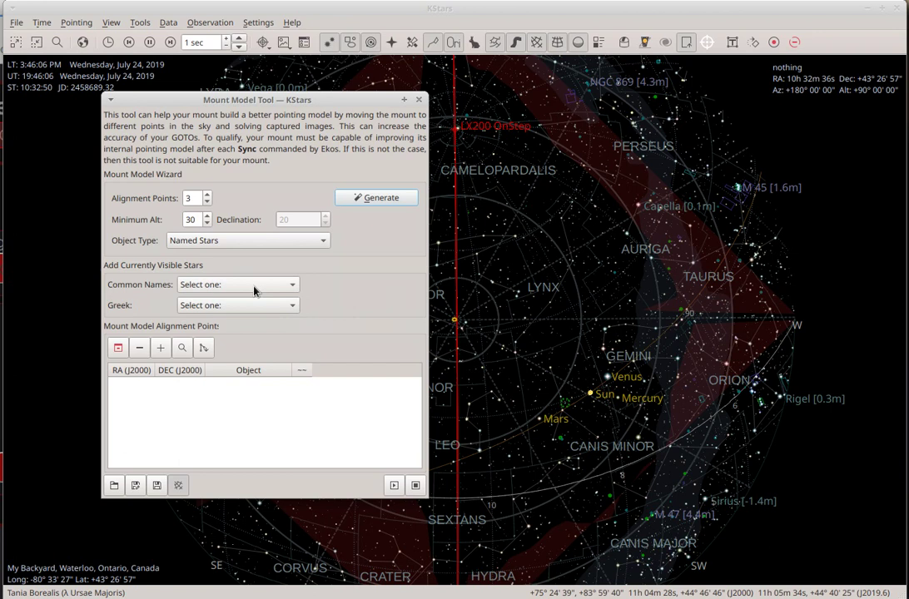
click(255, 287)
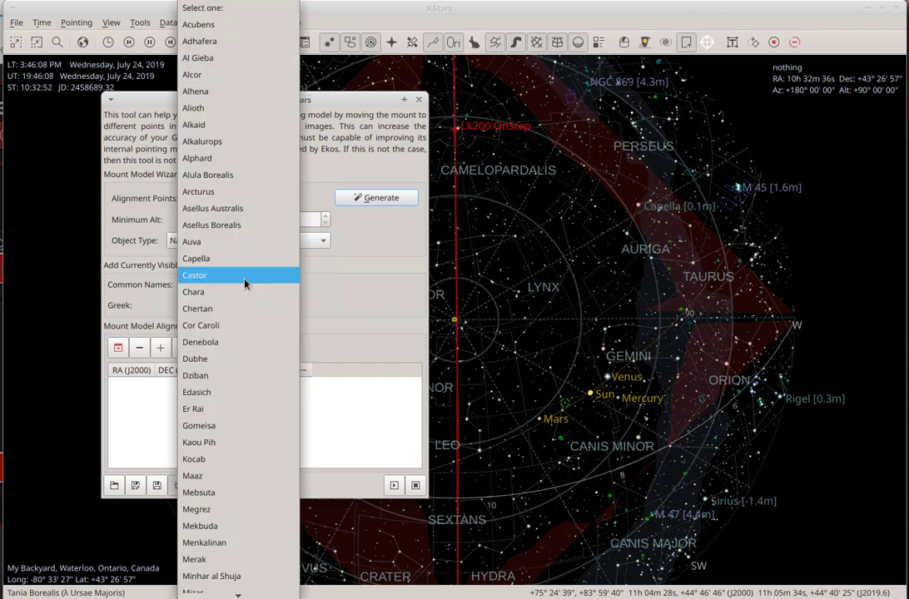
click(245, 279)
click(230, 288)
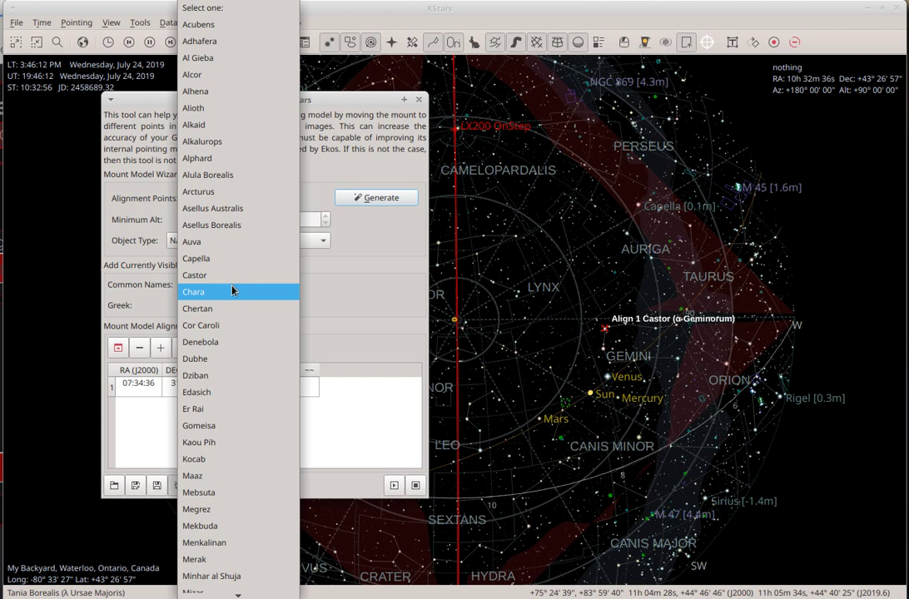
click(217, 542)
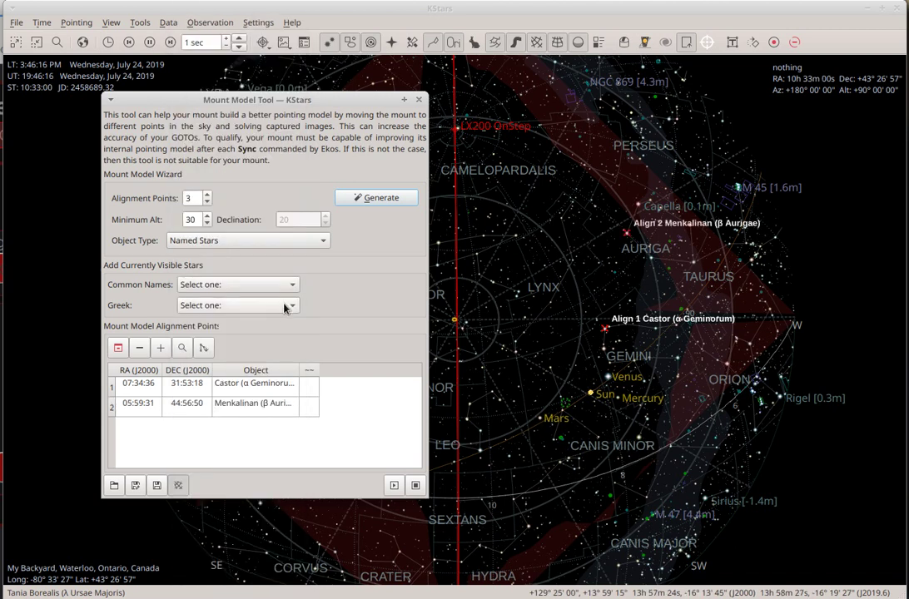
Step: Add Tania Borealis by common name as the third alignment point and sort the alignment points
click(252, 285)
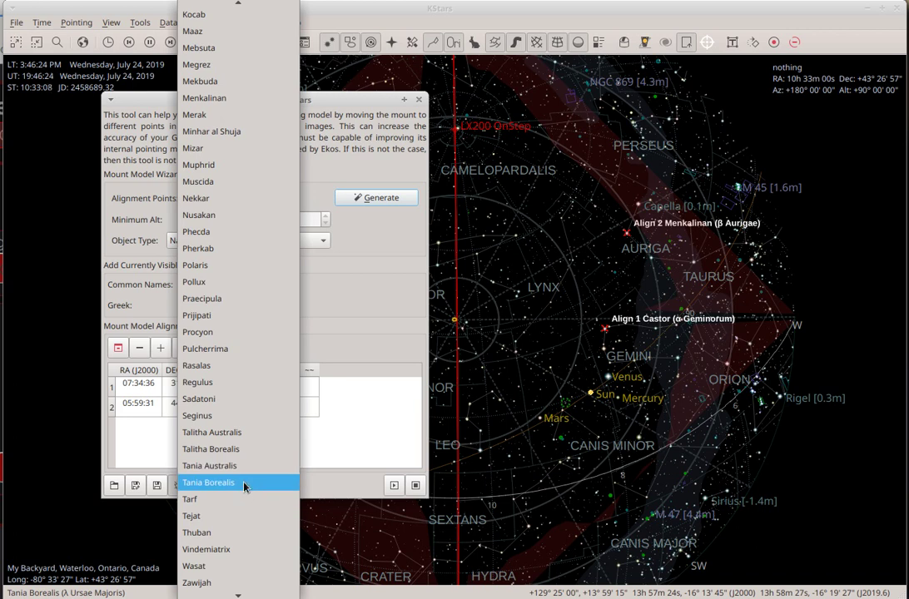
click(245, 487)
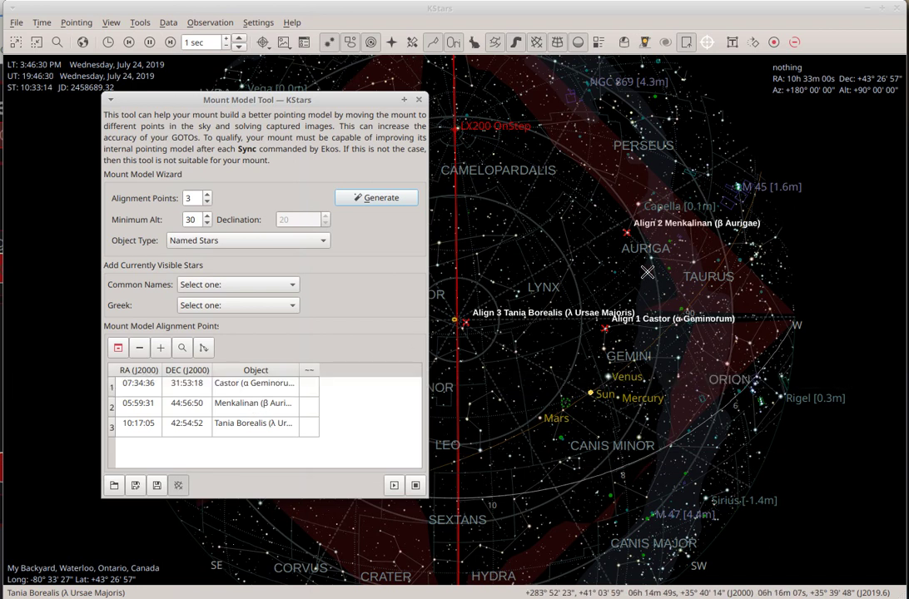
click(202, 347)
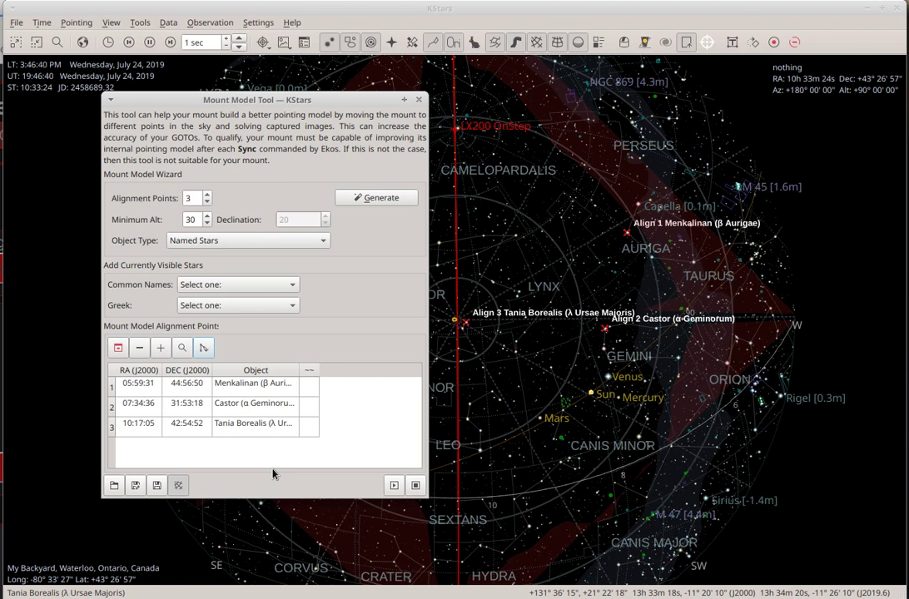
Step: Run the alignment through the three points, following the slews on the sky map and the solution results in Ekos
click(395, 487)
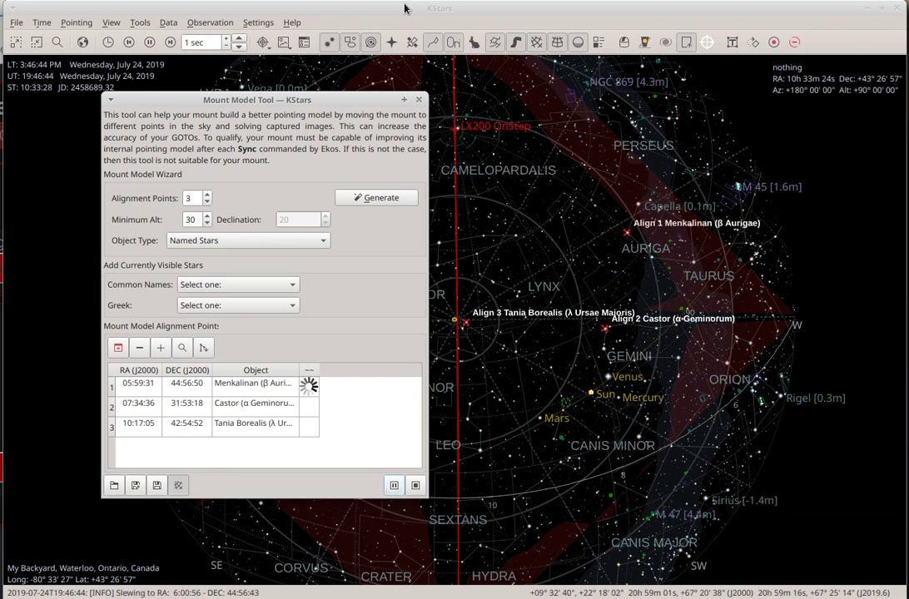
mouse_move(329, 97)
mouse_down()
mouse_move(240, 110)
mouse_move(136, 98)
mouse_up()
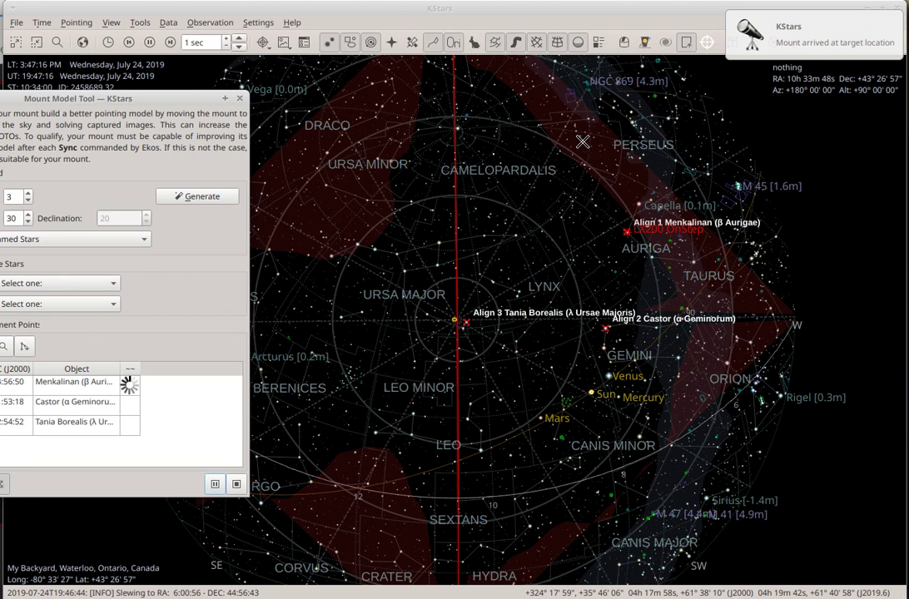
click(626, 44)
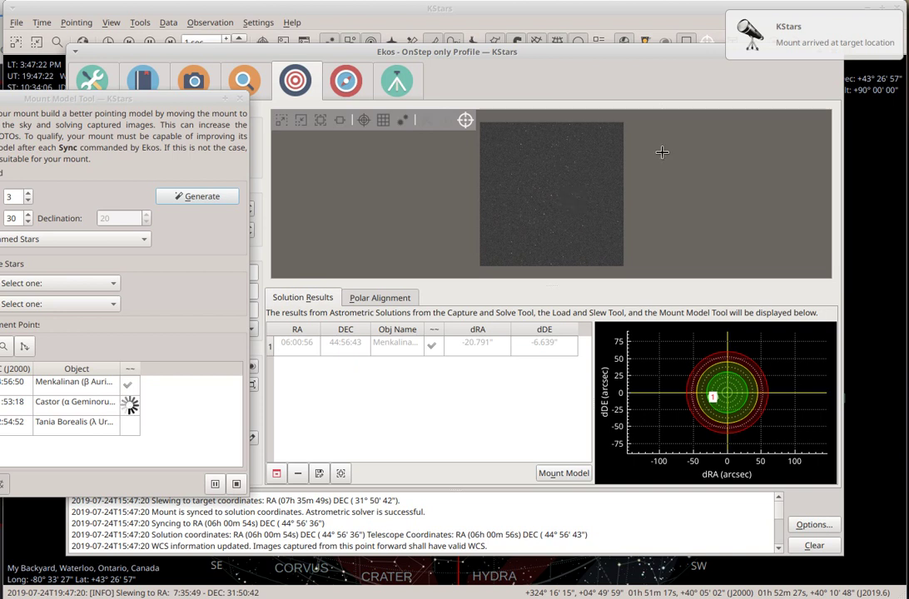
drag(675, 57, 649, 75)
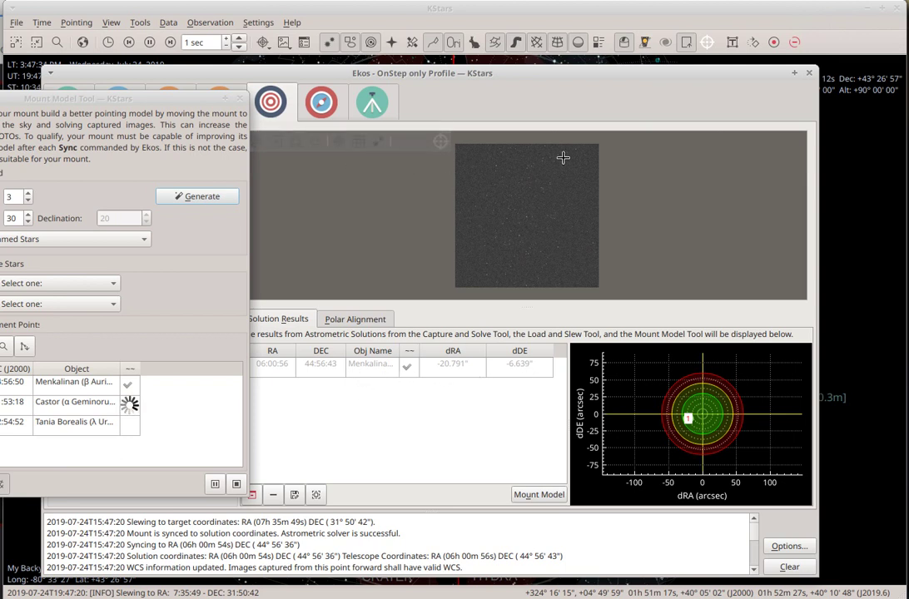
click(809, 74)
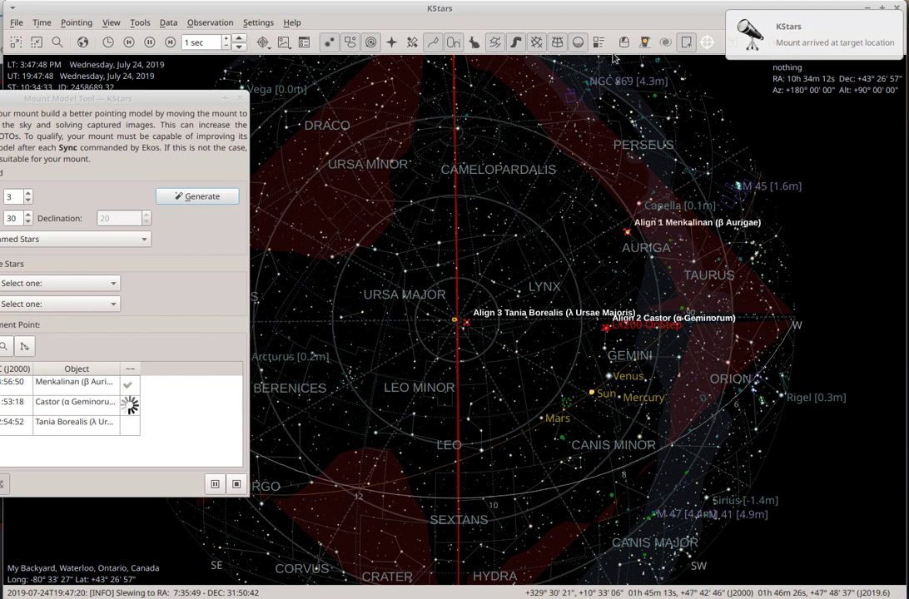
click(623, 42)
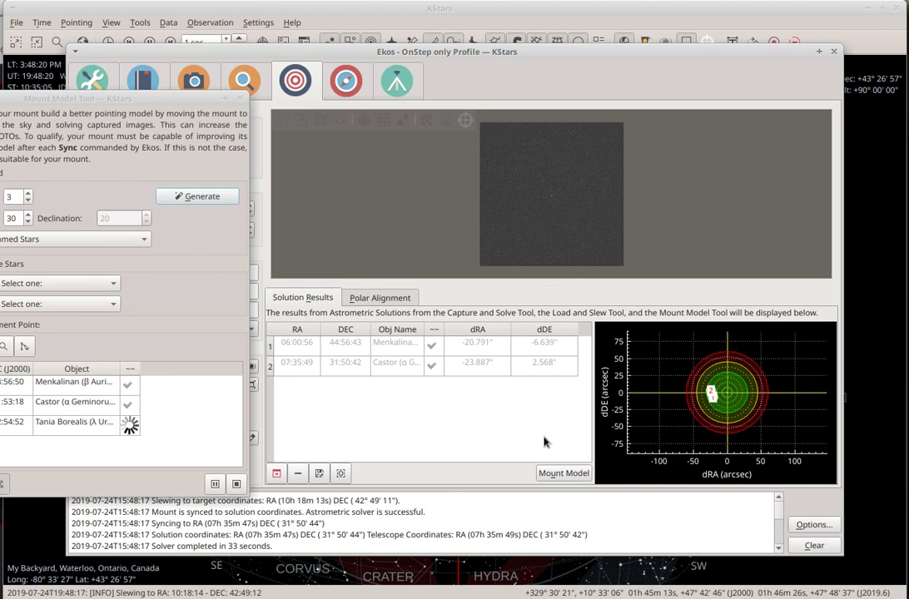
click(834, 54)
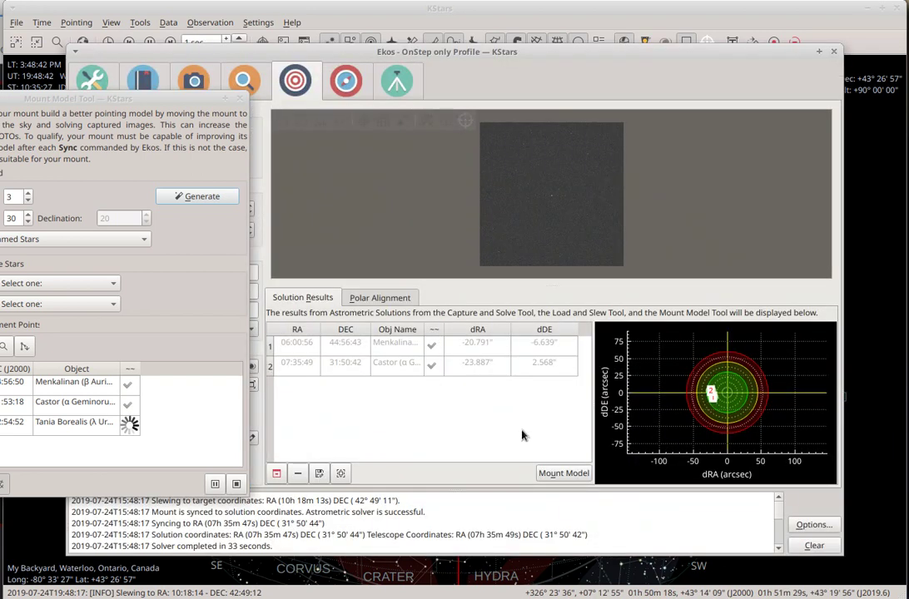
Step: Examine the pointing errors of the three alignment stars on the dRA/dDE plot and close the Mount Model tool
drag(112, 97, 86, 72)
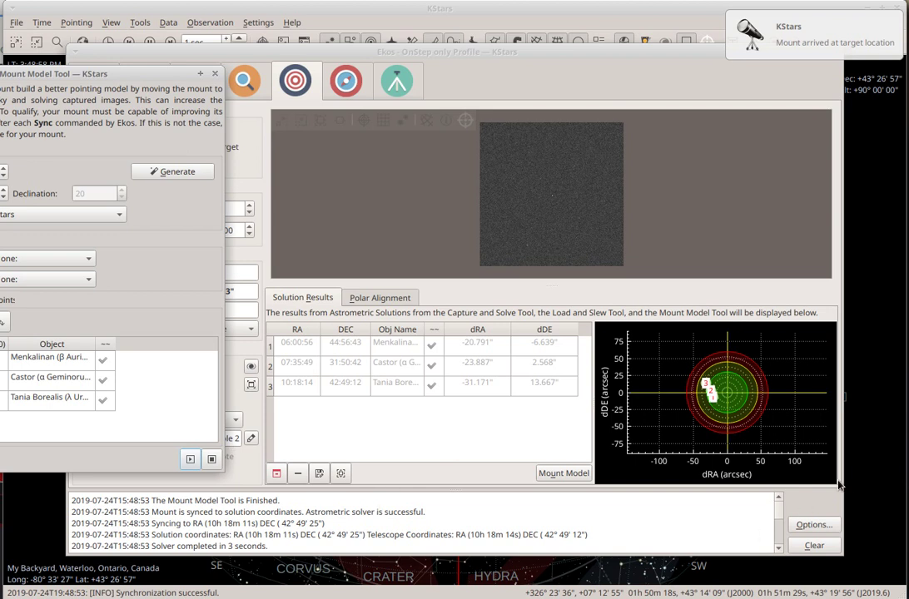
scroll(749, 403, up, 3)
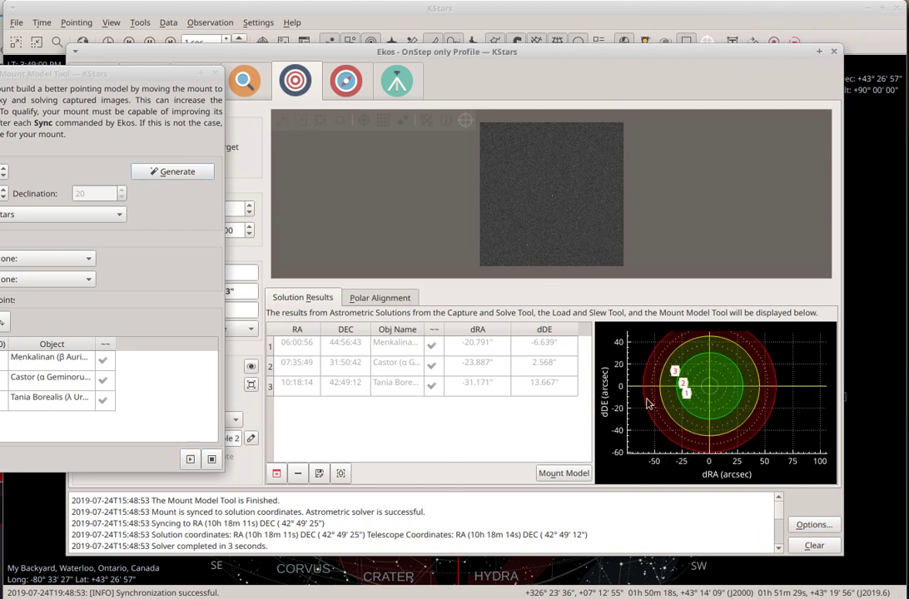
mouse_move(689, 396)
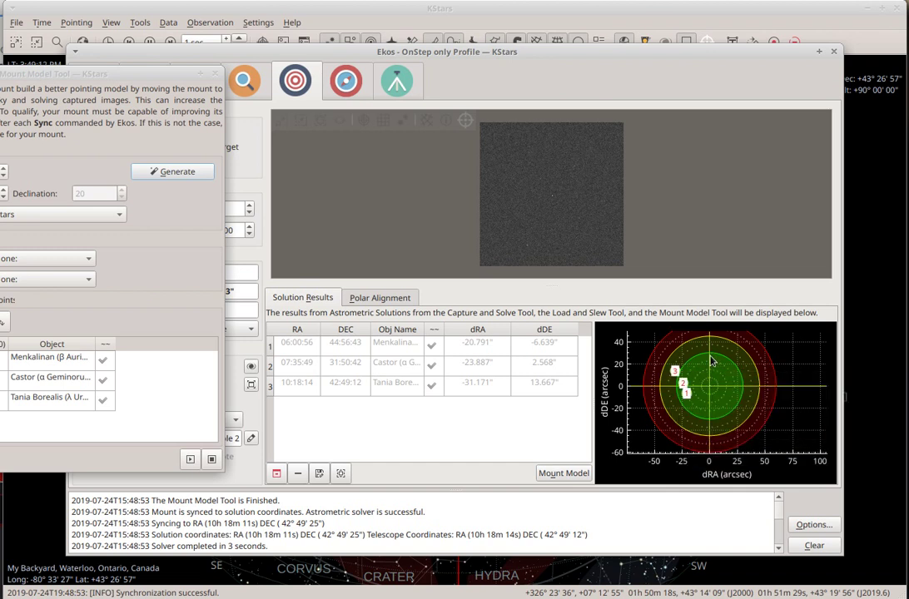
scroll(721, 402, up, 2)
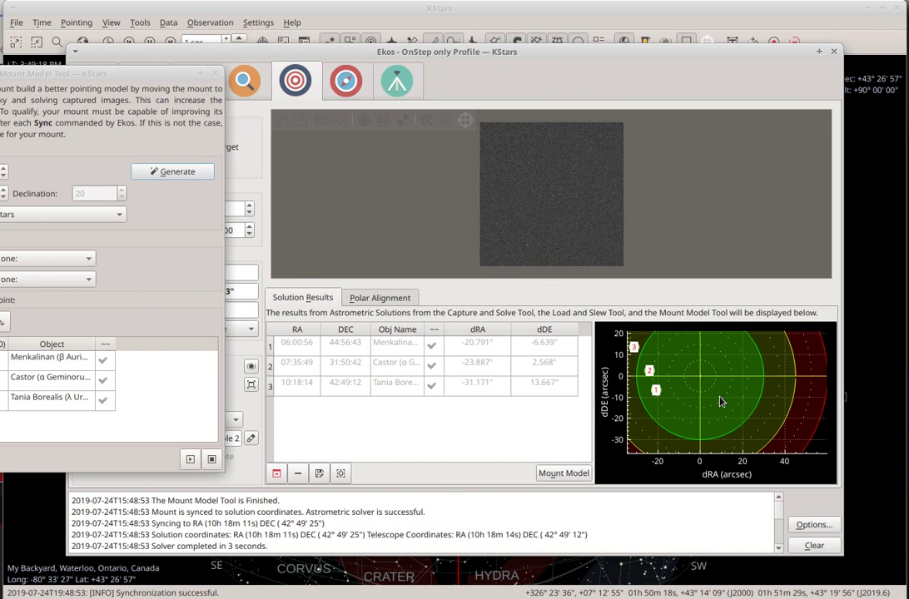
scroll(721, 402, down, 1)
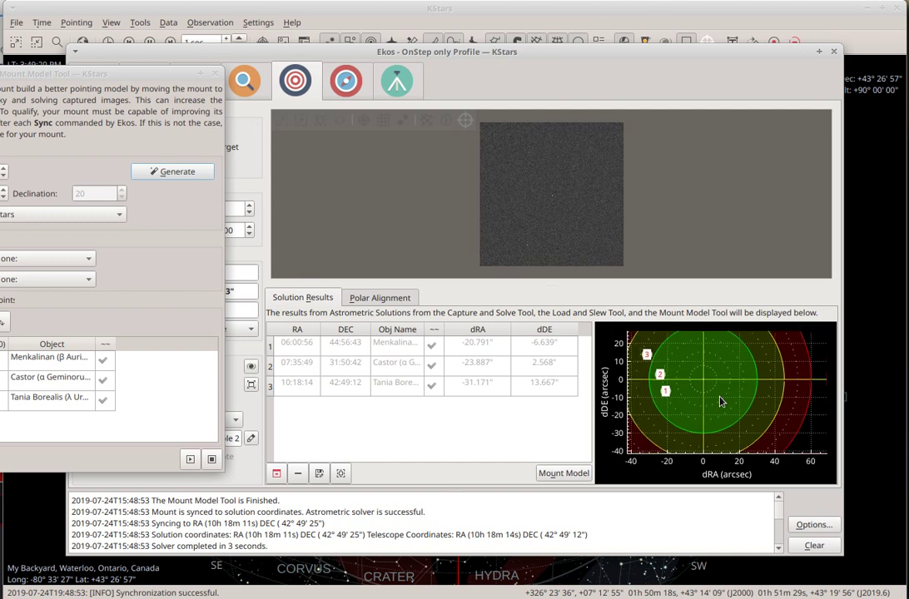
scroll(720, 402, down, 1)
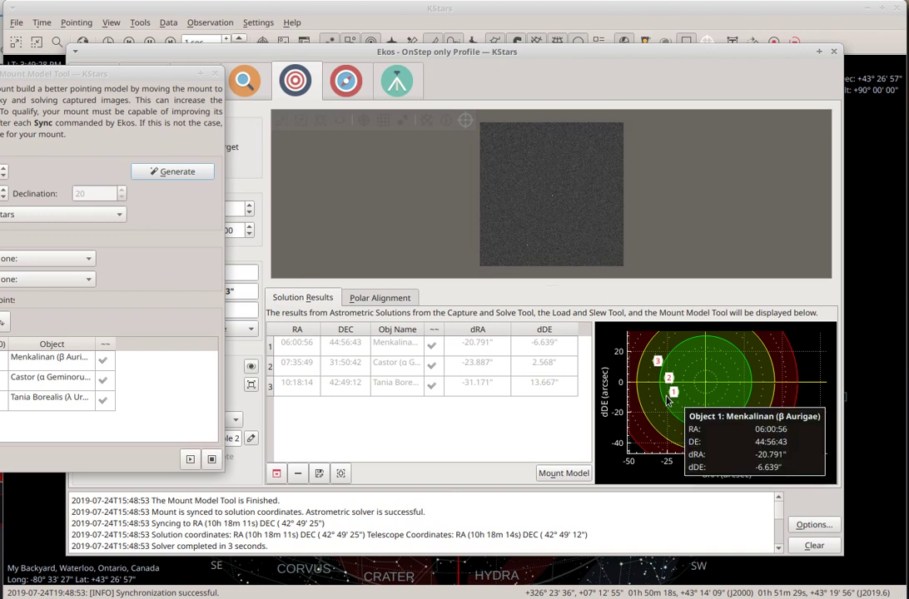
drag(99, 75, 438, 131)
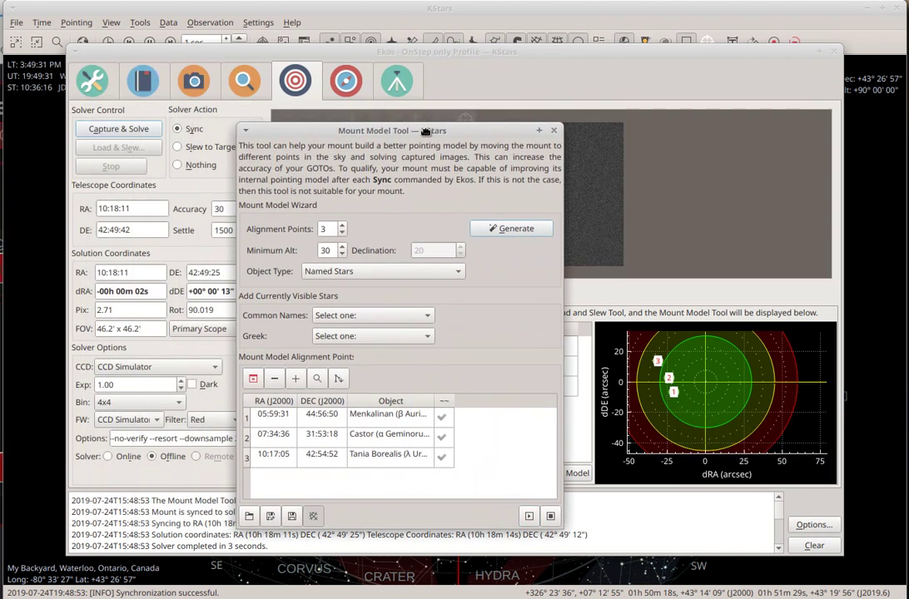
click(554, 132)
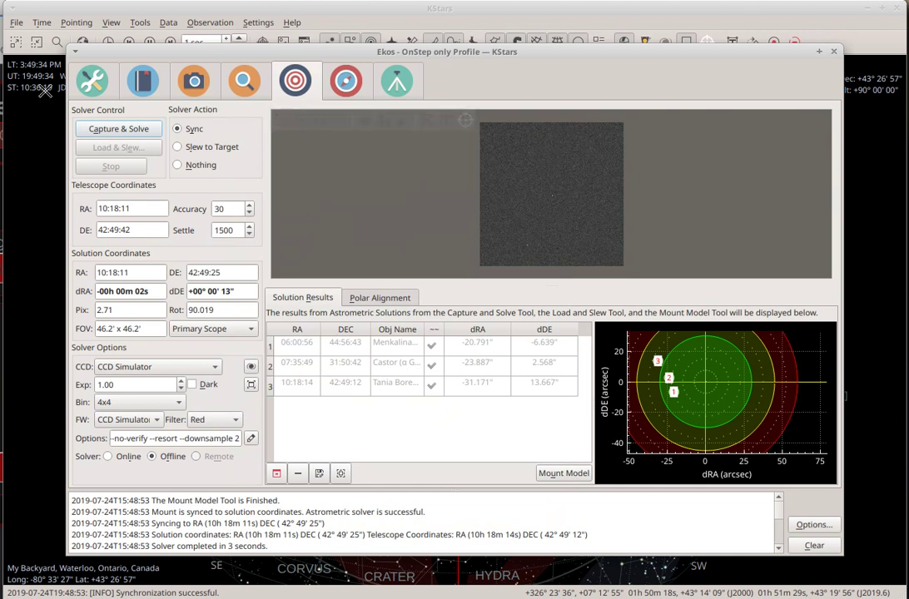
Step: Check the LX200 OnStep alignment status and polar error values in the INDI Control Panel, and close it
click(88, 76)
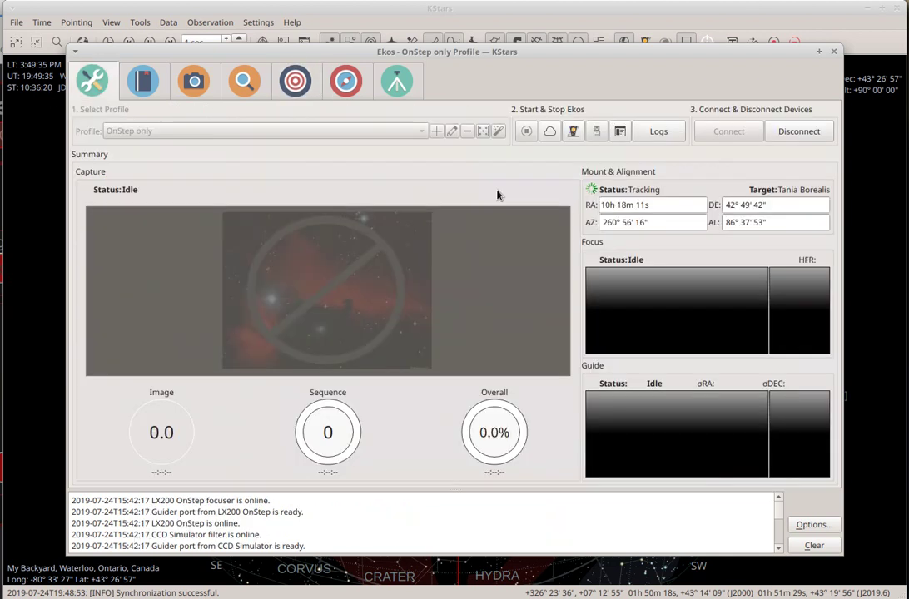
click(573, 132)
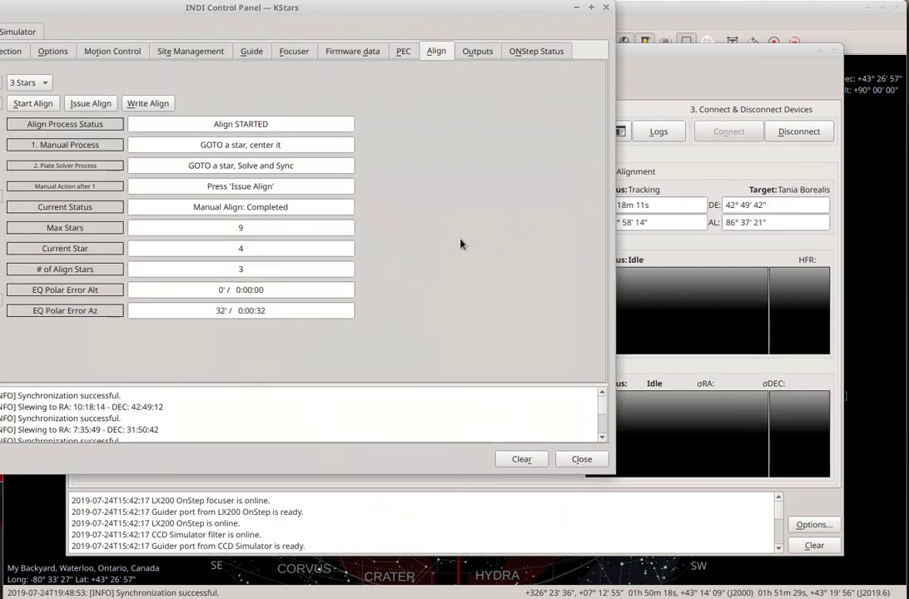
drag(254, 8, 400, 24)
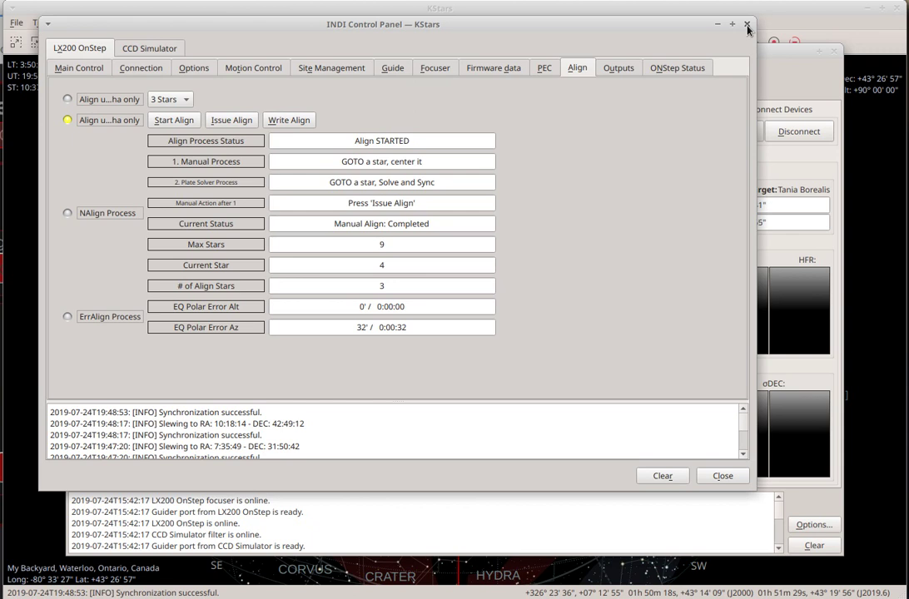
click(748, 27)
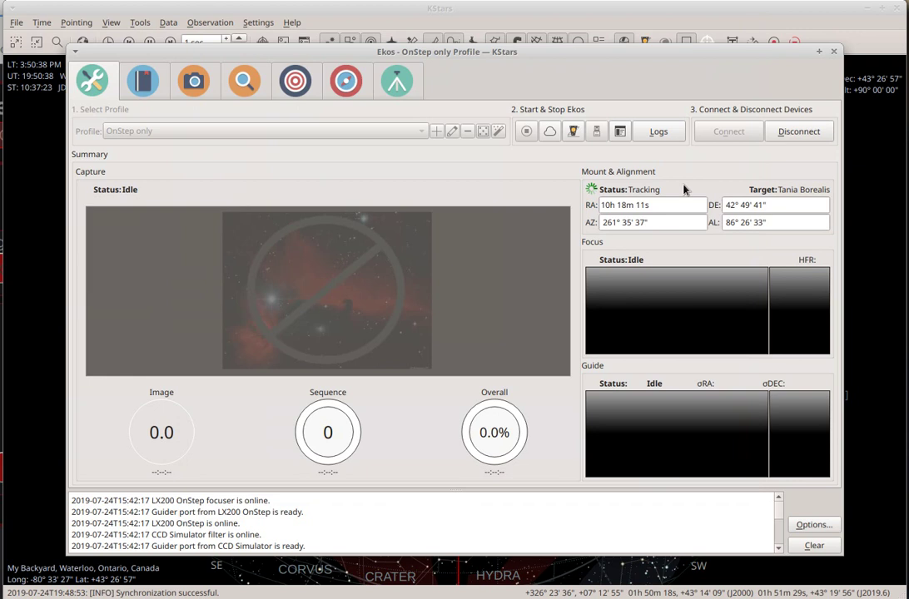
Step: Review the Ekos capture settings and the solver actions of the Align module, and close the Ekos window
click(294, 81)
click(179, 74)
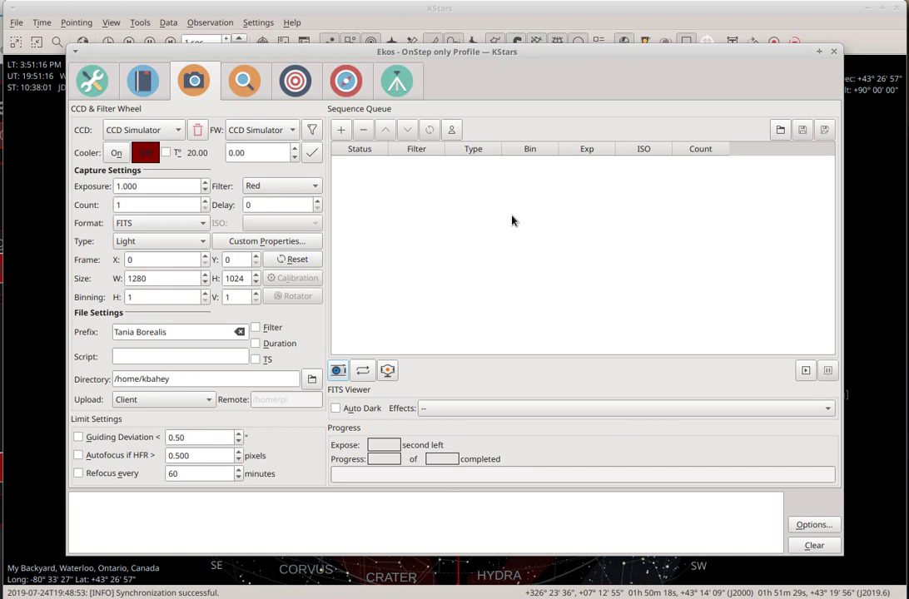
click(293, 86)
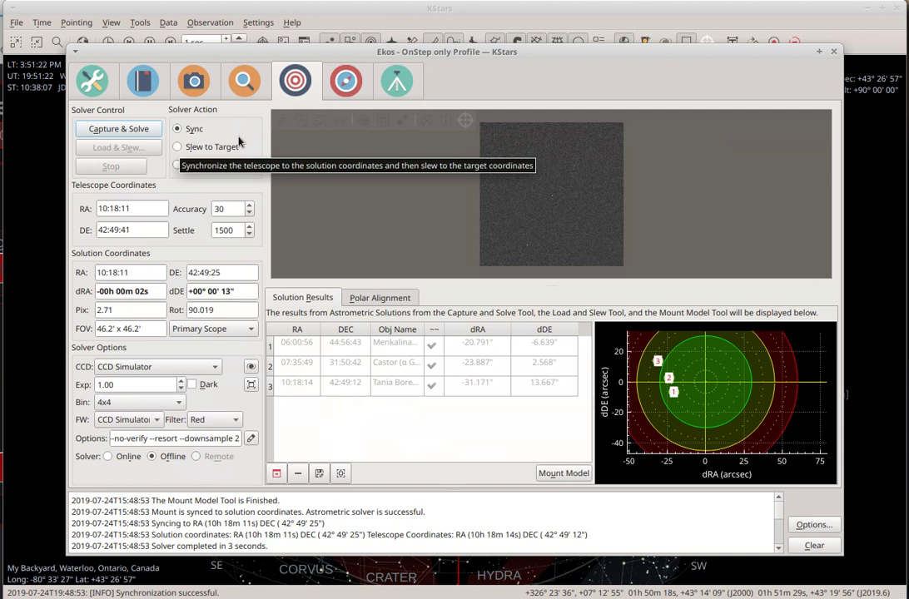
click(833, 52)
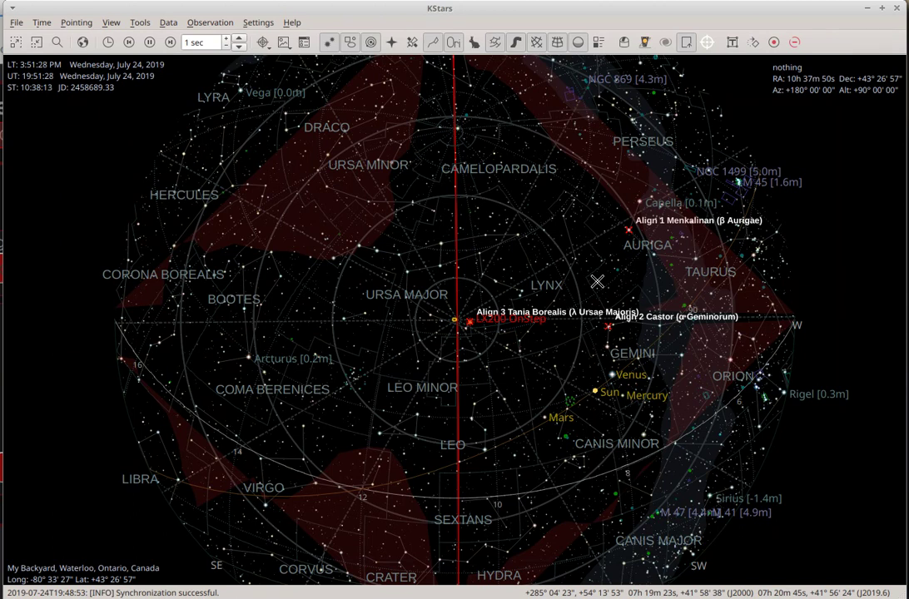
Step: Search the sky map around Leo for a deep-sky object to use as a GOTO target
drag(518, 455, 493, 389)
scroll(491, 391, up, 5)
scroll(430, 355, up, 5)
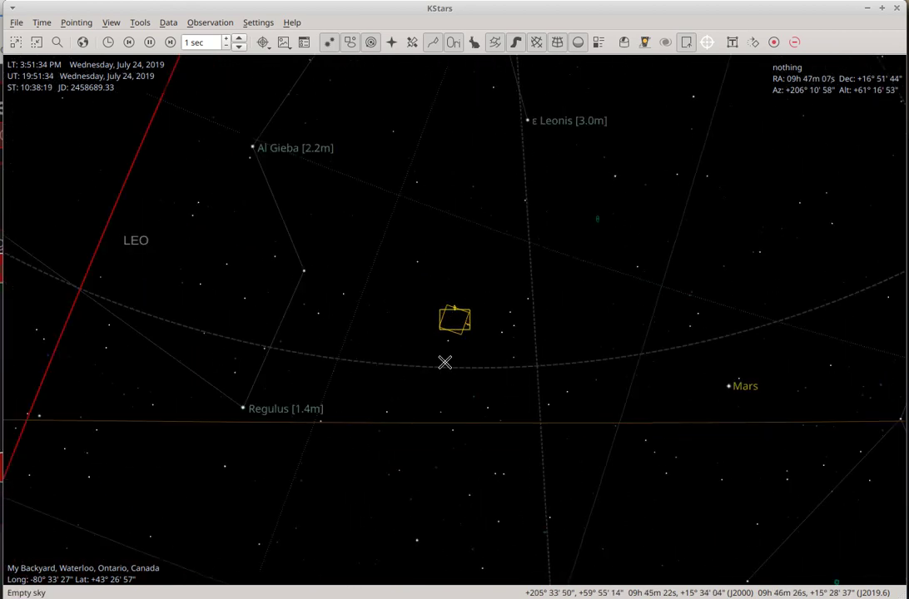
scroll(481, 383, up, 5)
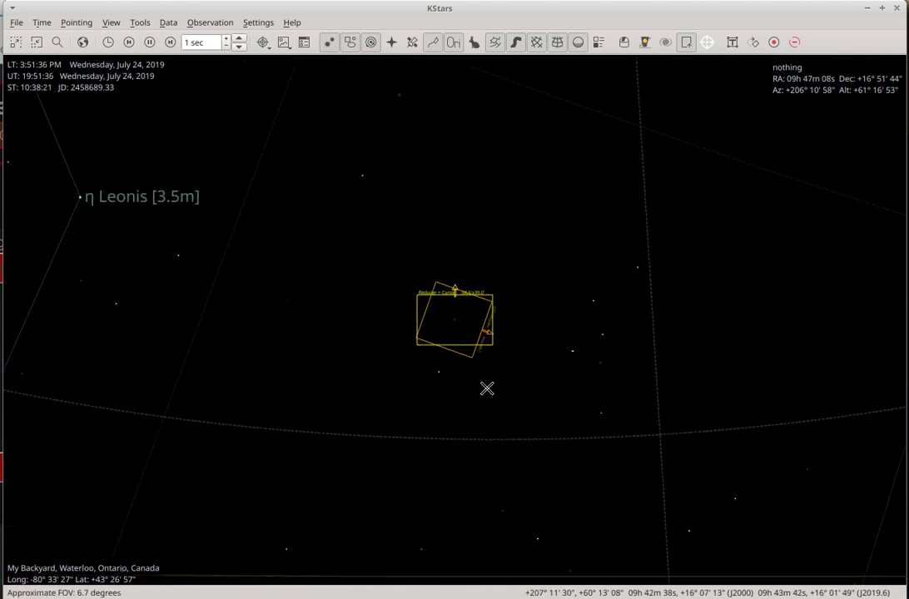
scroll(487, 387, up, 3)
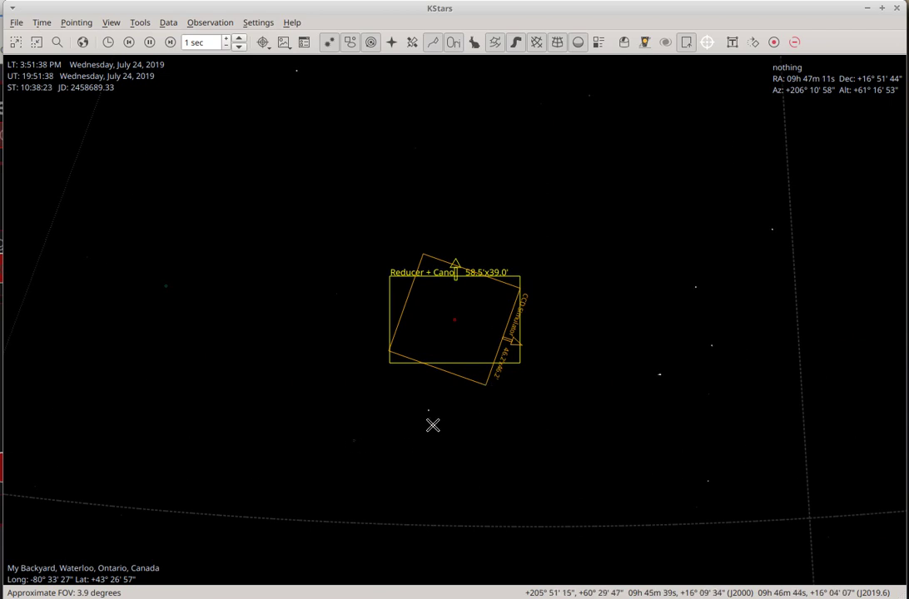
scroll(361, 414, down, 3)
drag(361, 413, 426, 511)
drag(397, 178, 398, 319)
scroll(398, 318, up, 4)
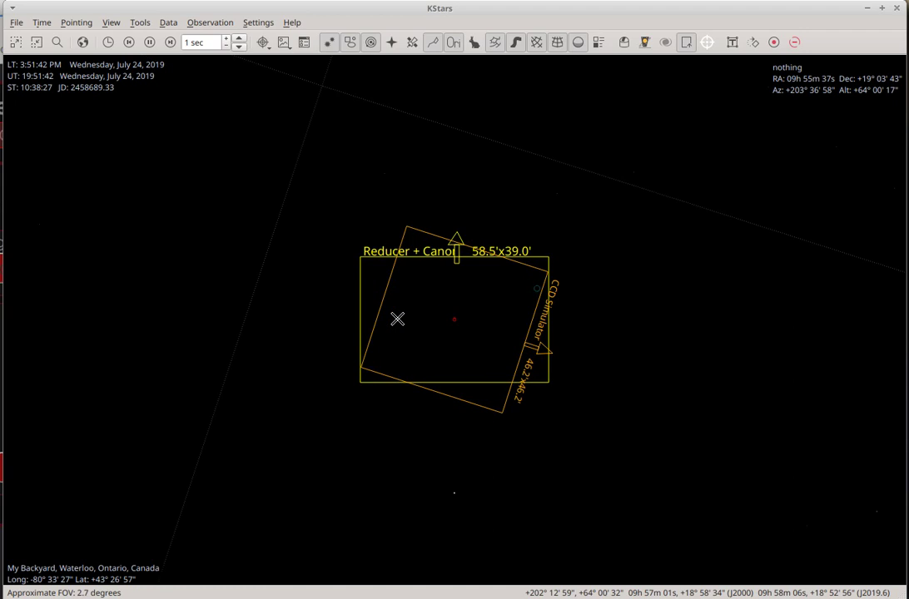
mouse_move(536, 287)
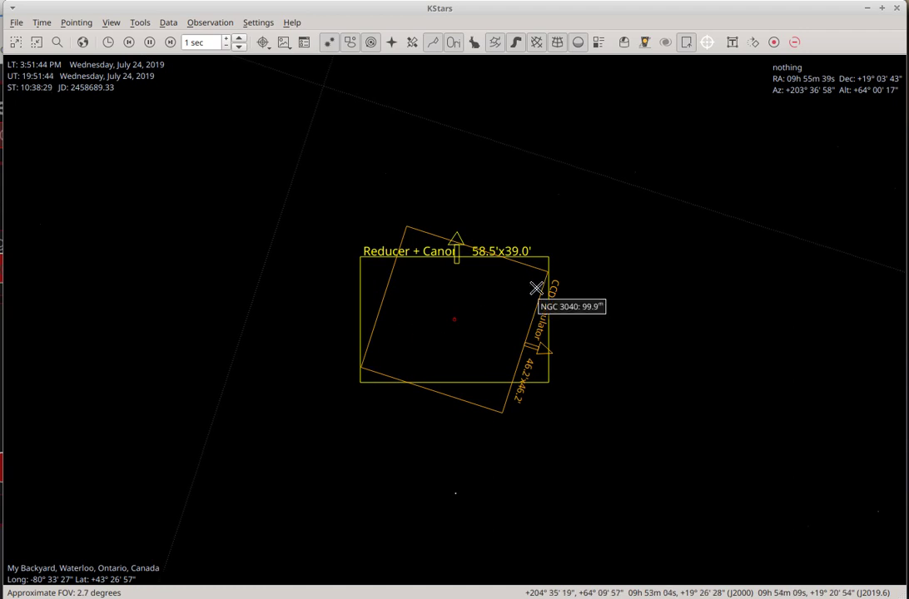
scroll(400, 291, down, 6)
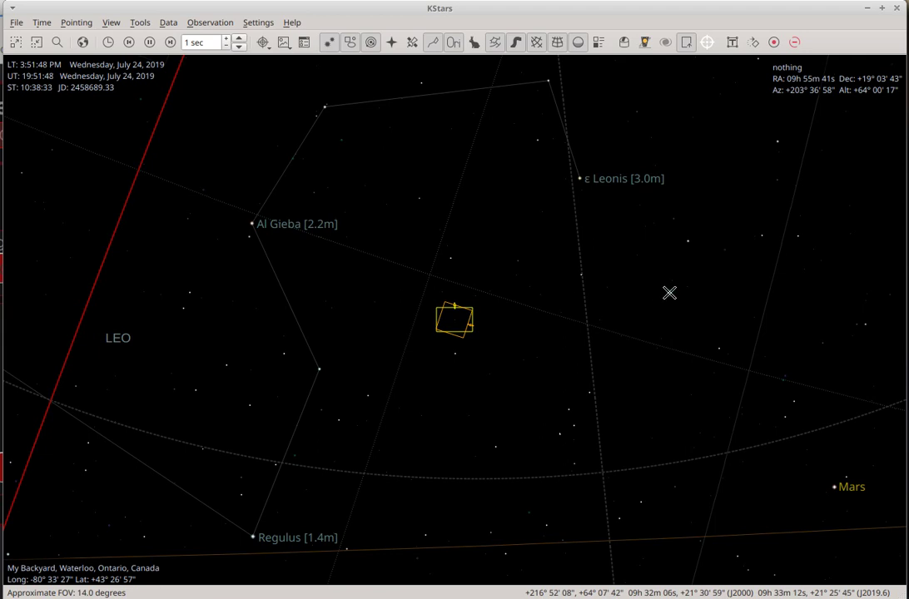
Step: Bring the galaxy NGC 2903 to the middle of the sky map and slew the LX200 OnStep mount to it
mouse_move(669, 293)
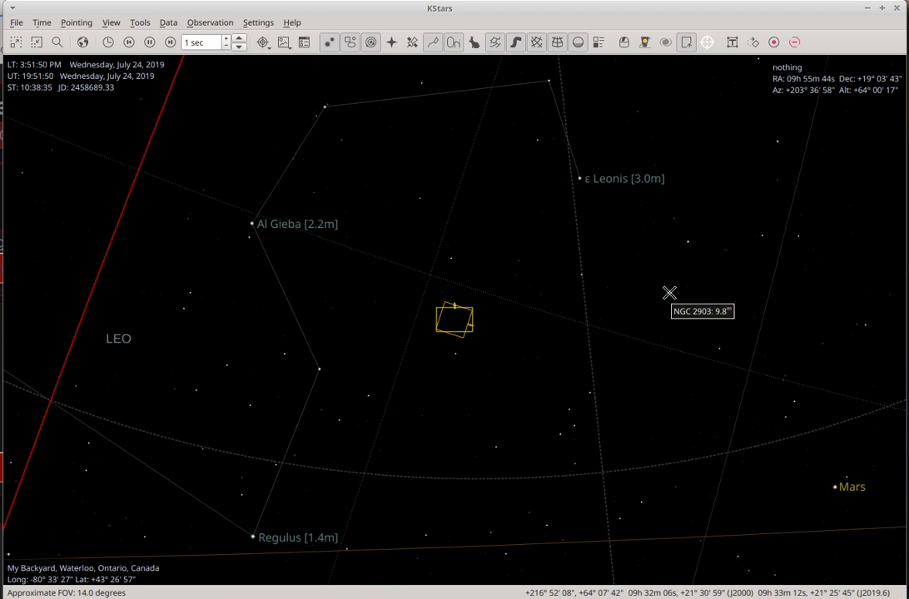
drag(669, 292, 455, 319)
scroll(459, 319, up, 5)
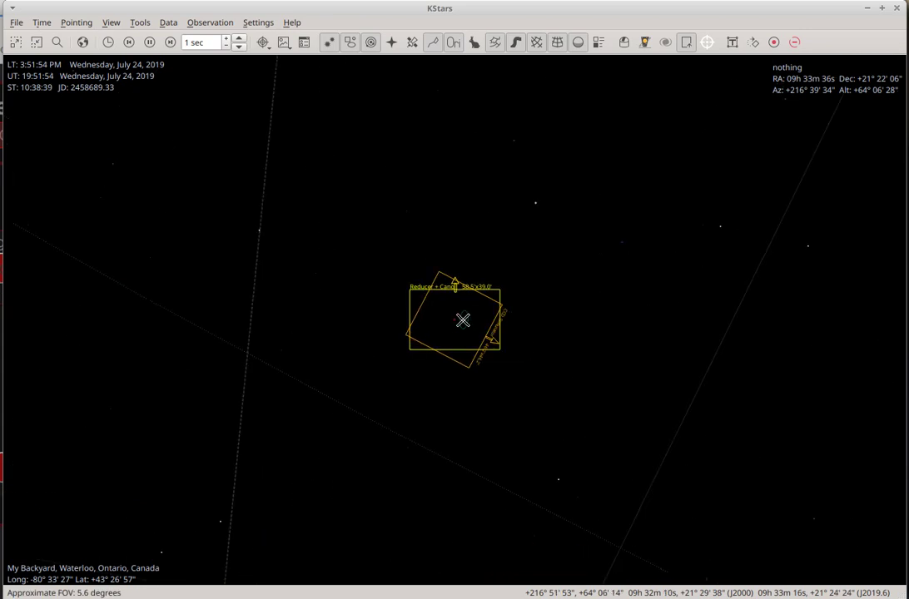
right_click(462, 320)
mouse_move(575, 250)
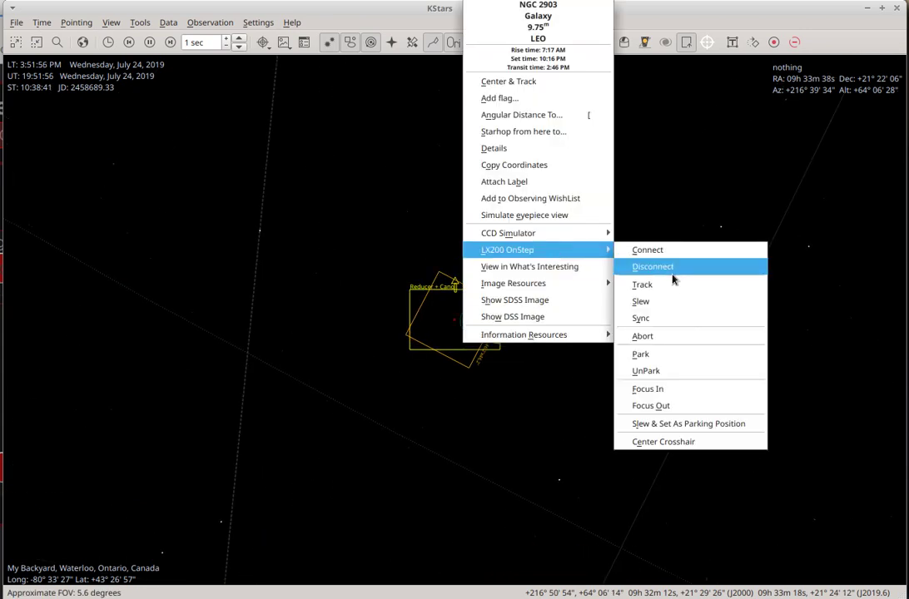
click(670, 301)
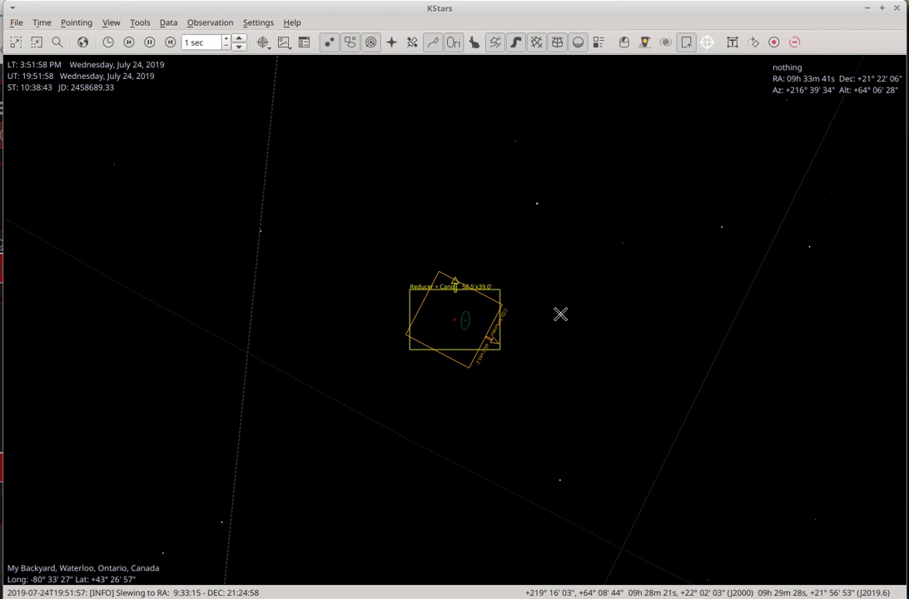
Step: Review the general, position, links and advanced details of the galaxy NGC 2903, and close its details
scroll(467, 323, up, 2)
scroll(482, 322, up, 1)
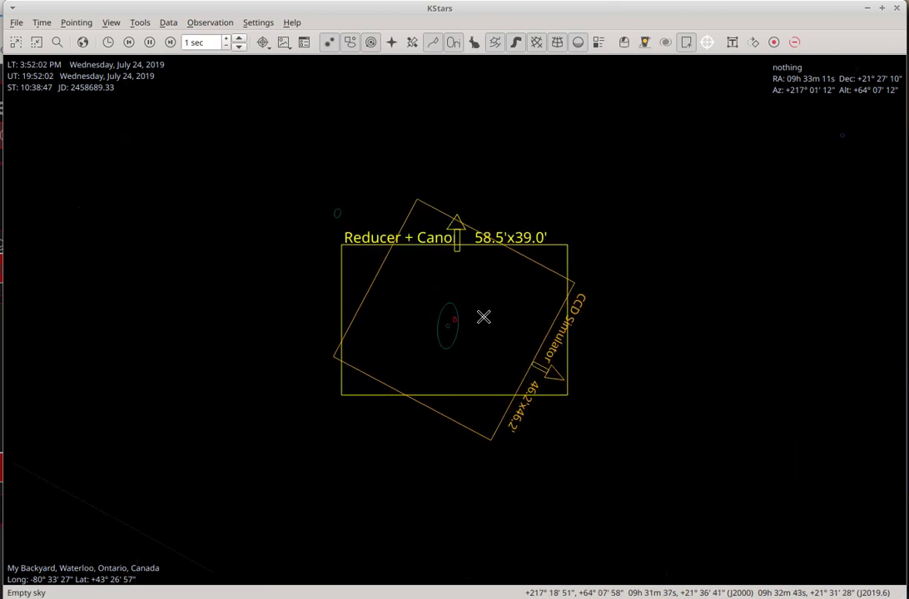
right_click(439, 323)
click(488, 148)
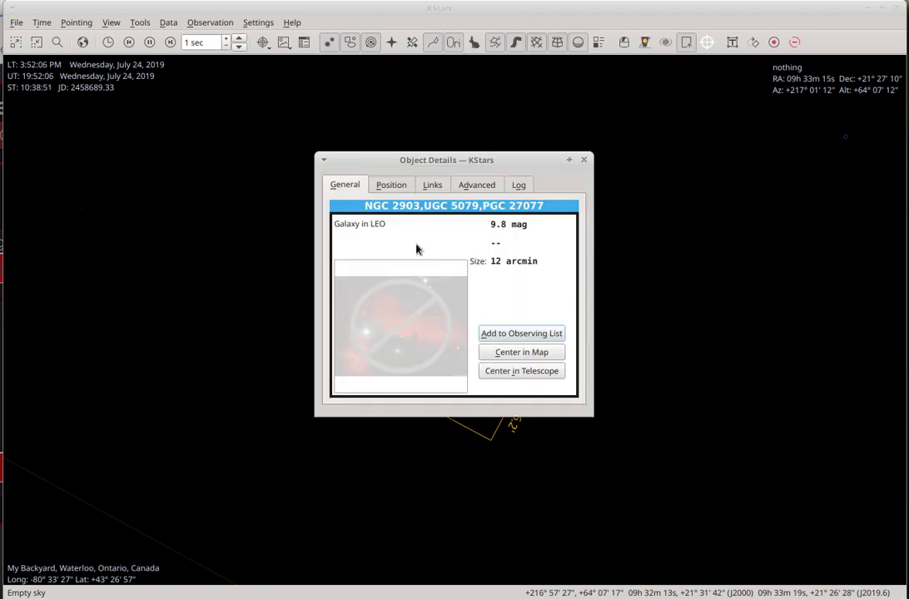
click(392, 188)
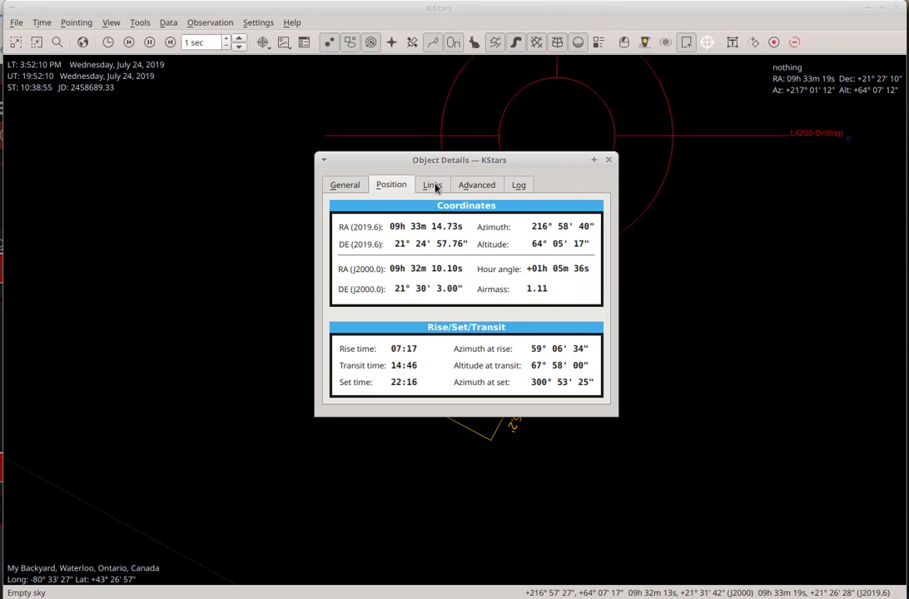
click(433, 187)
click(489, 187)
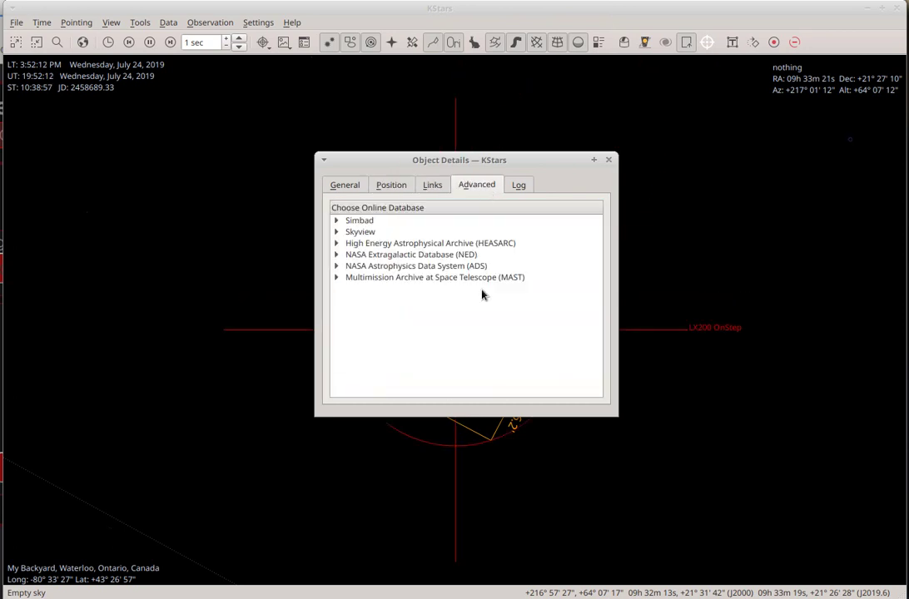
click(609, 161)
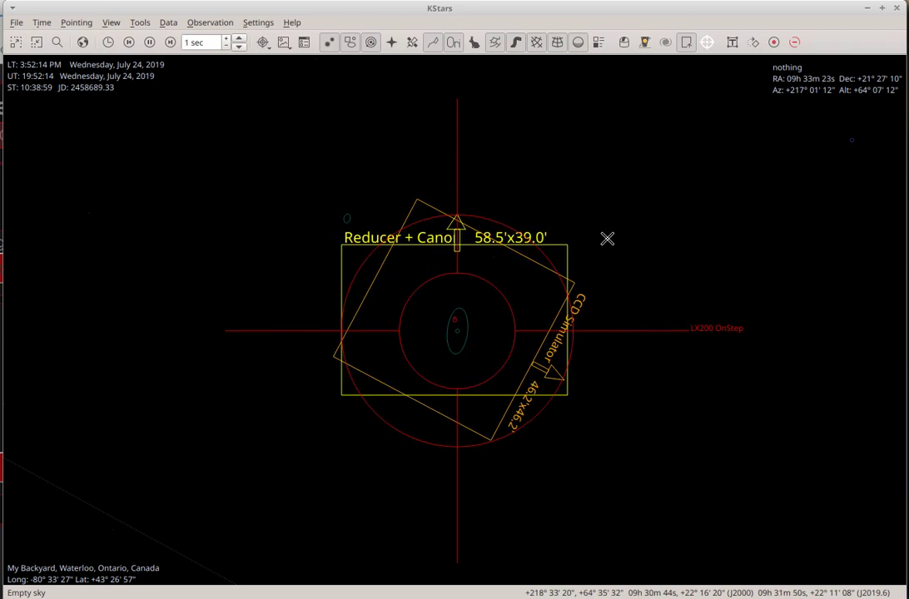
Step: Reopen the Ekos Align module and set the solver accuracy to 10 arcseconds and the settle time to 1000
scroll(590, 265, down, 5)
scroll(590, 268, down, 2)
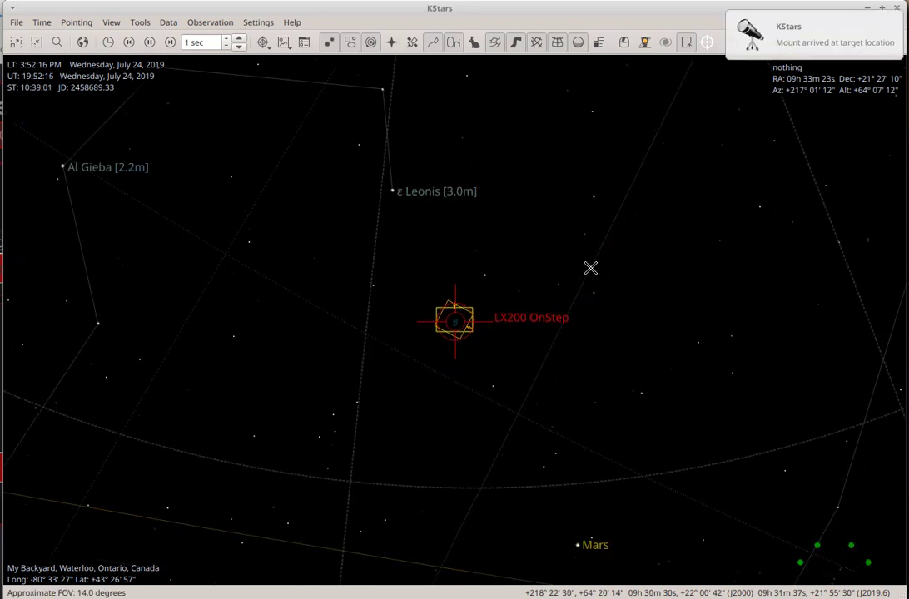
click(624, 43)
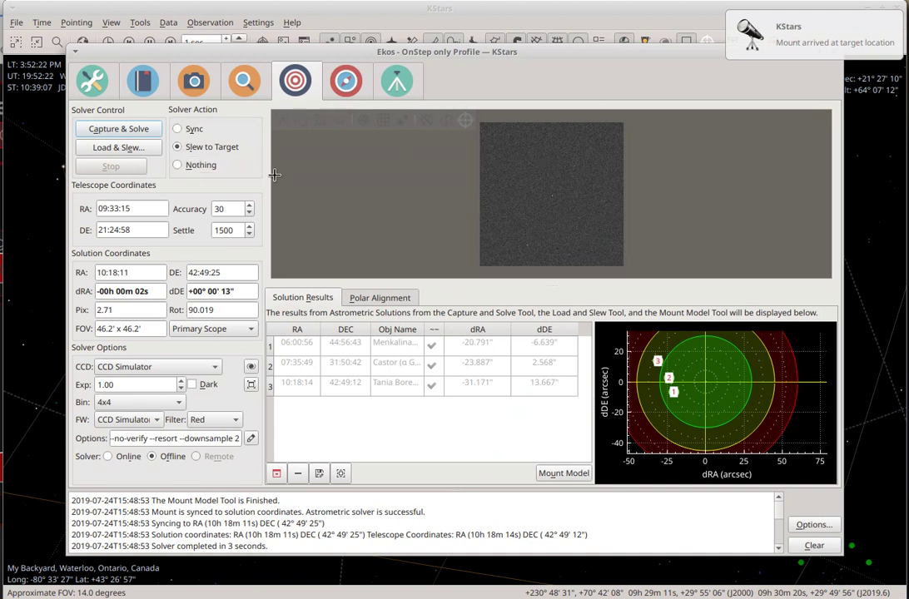
click(249, 217)
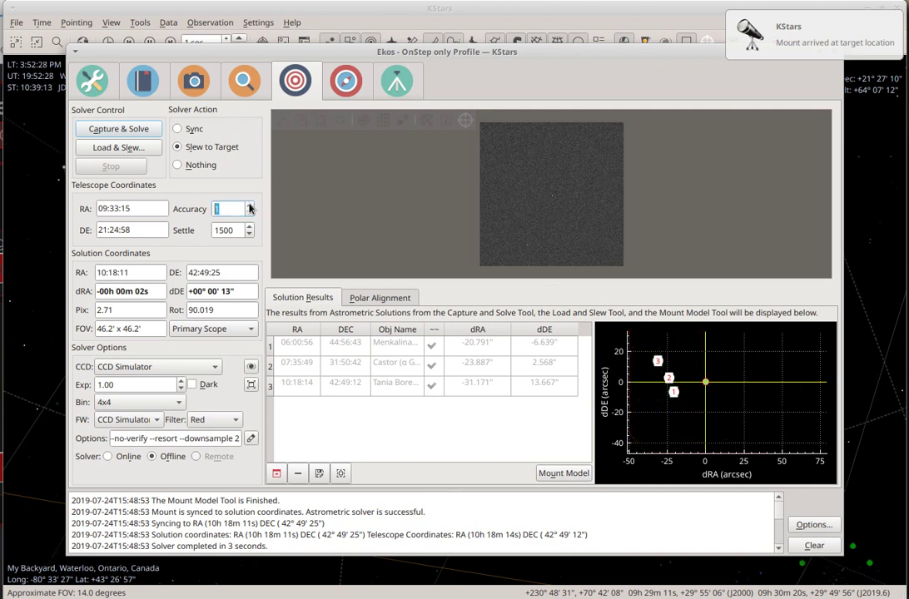
click(249, 206)
click(248, 216)
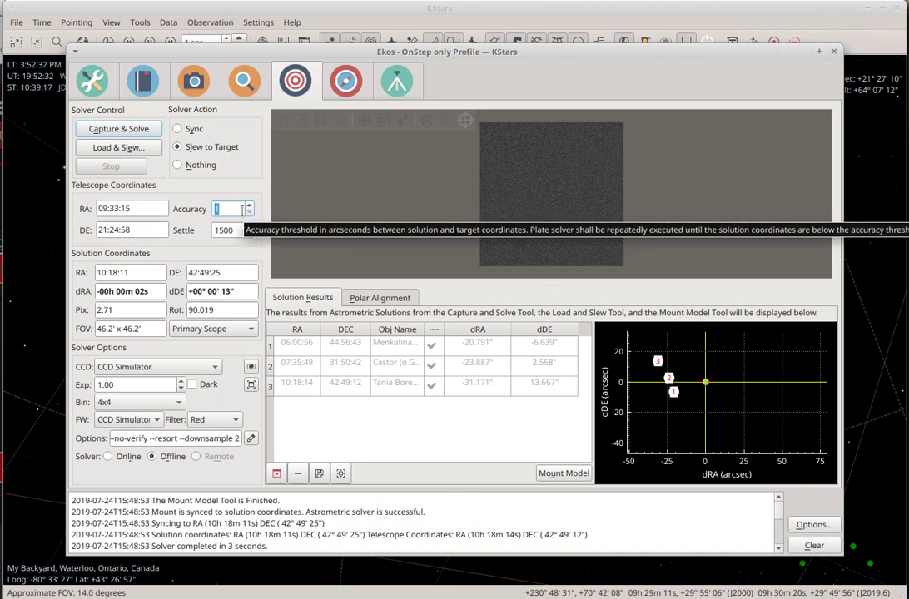
text(10)
key(Tab)
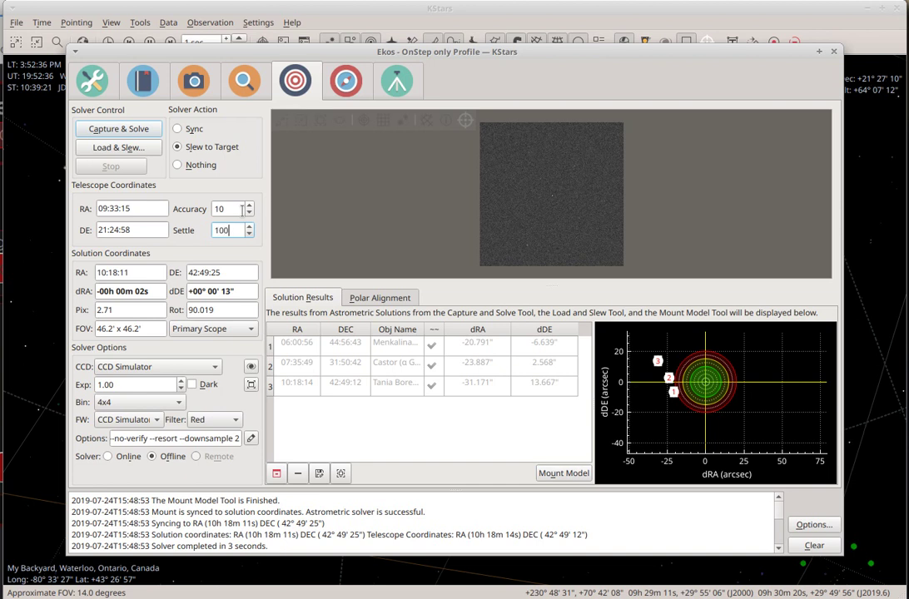
text(1000)
key(Tab)
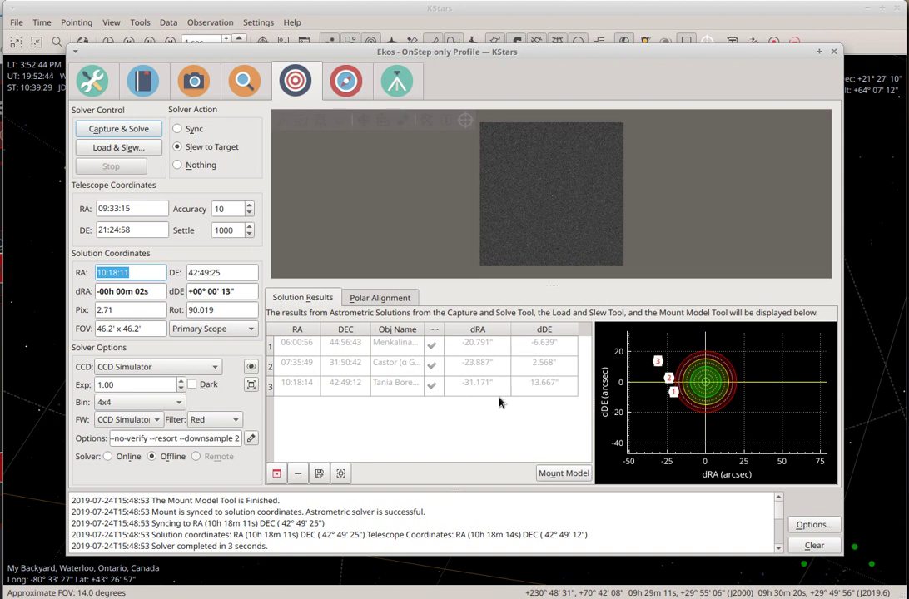
Step: Run Capture & Solve on NGC 2903 with Slew to Target, stop the solver during its fourth iteration, and close Ekos
click(114, 131)
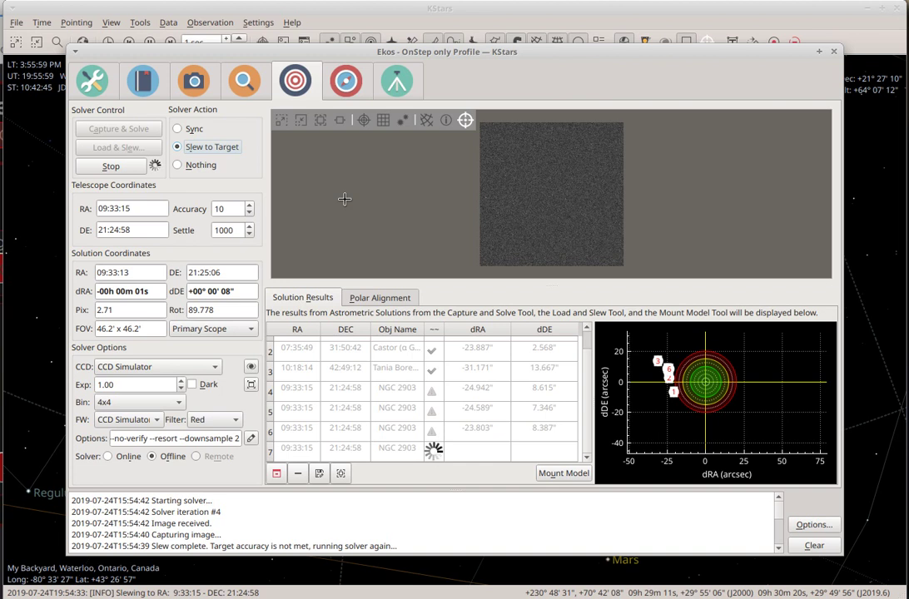
click(122, 168)
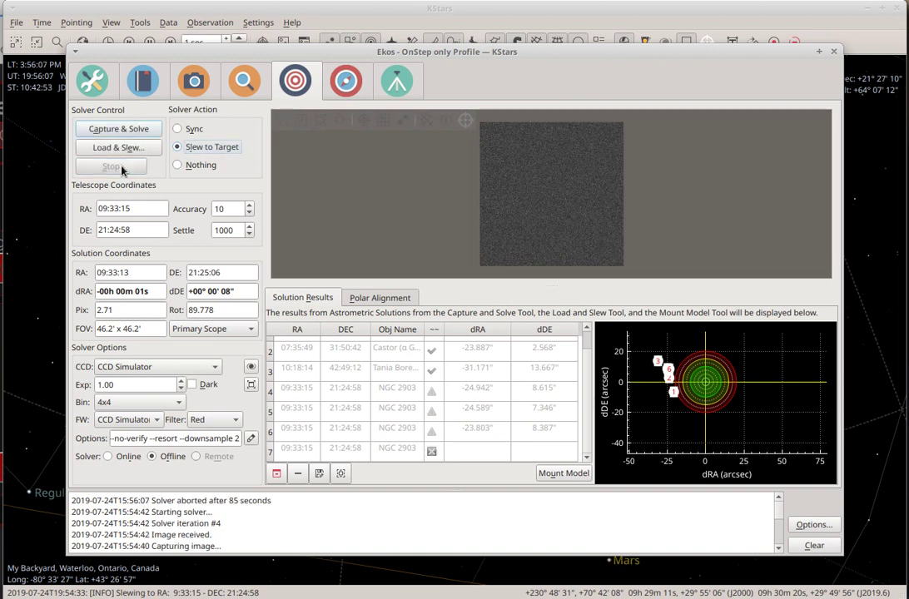
click(833, 52)
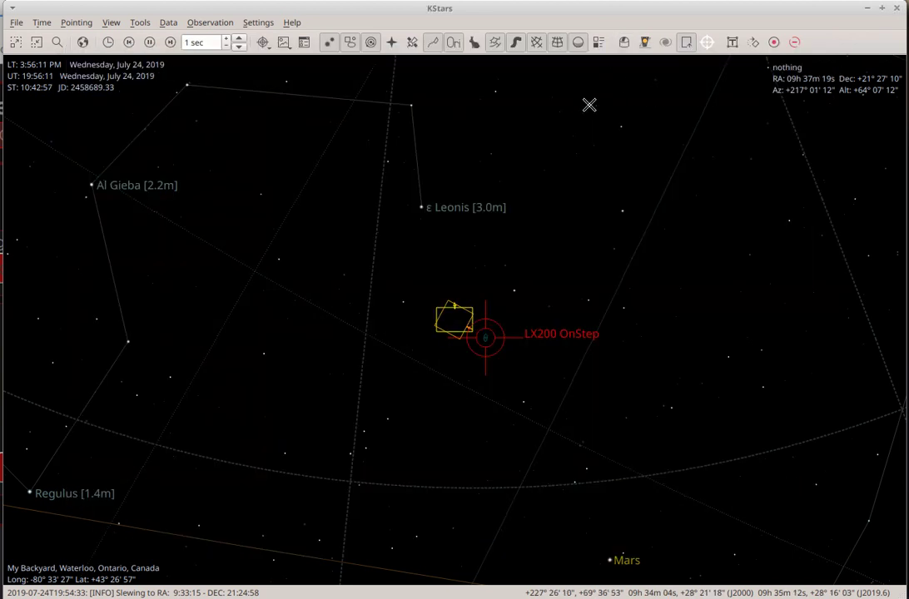
Step: Check the mount's position on NGC 2903 and the three alignment stars with the sky map centred on the zenith, and close KStars
scroll(536, 356, up, 5)
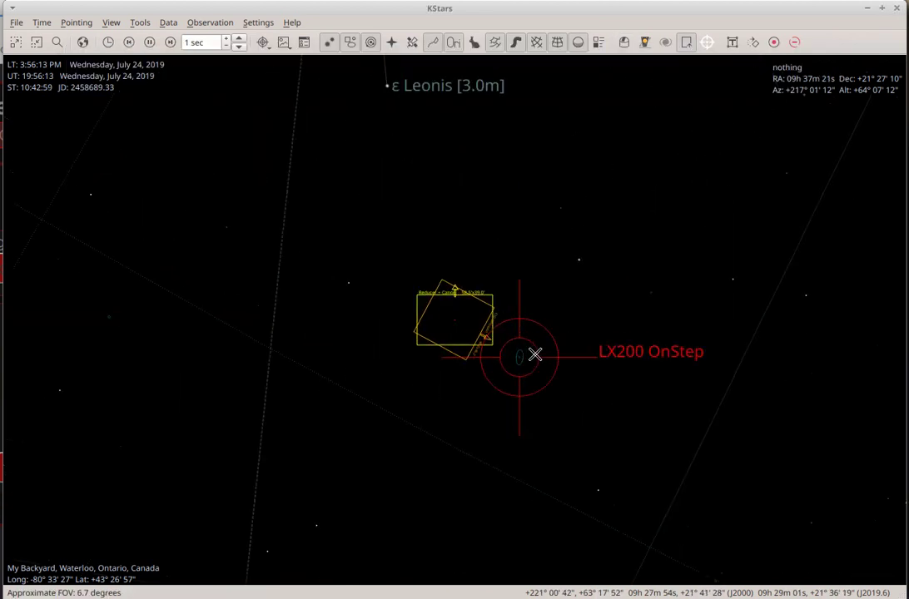
drag(609, 270, 461, 169)
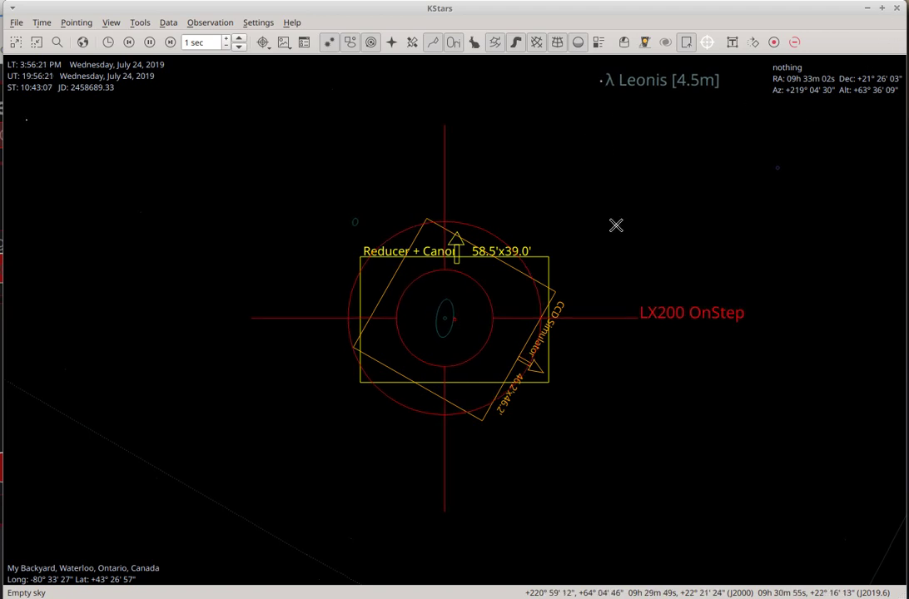
scroll(616, 225, down, 1)
scroll(729, 144, down, 15)
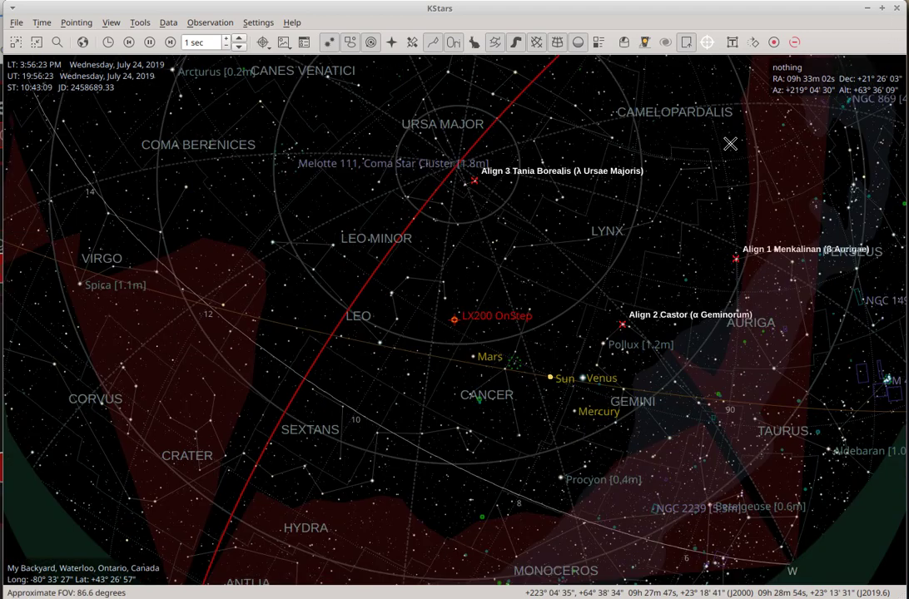
key(s)
key(z)
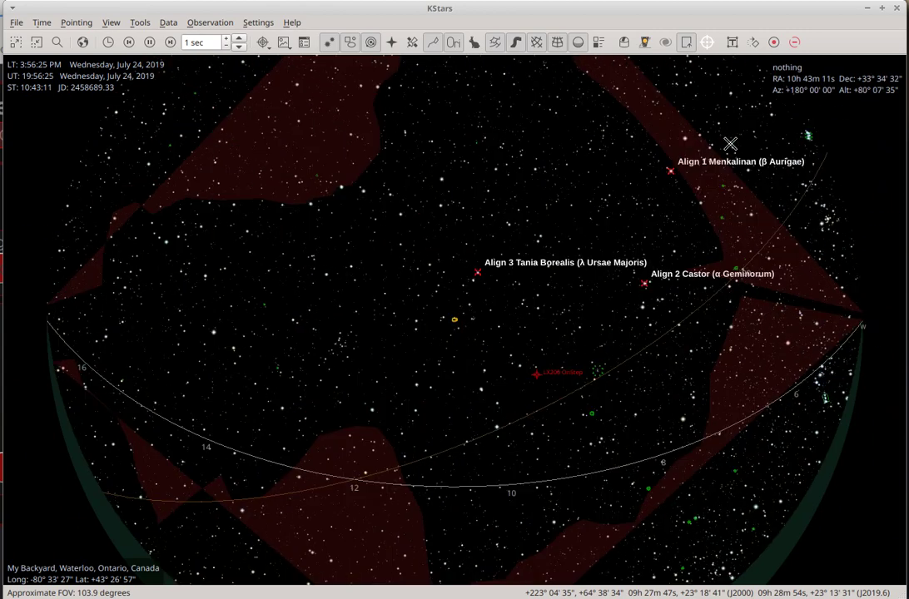
scroll(730, 143, down, 1)
scroll(730, 143, up, 1)
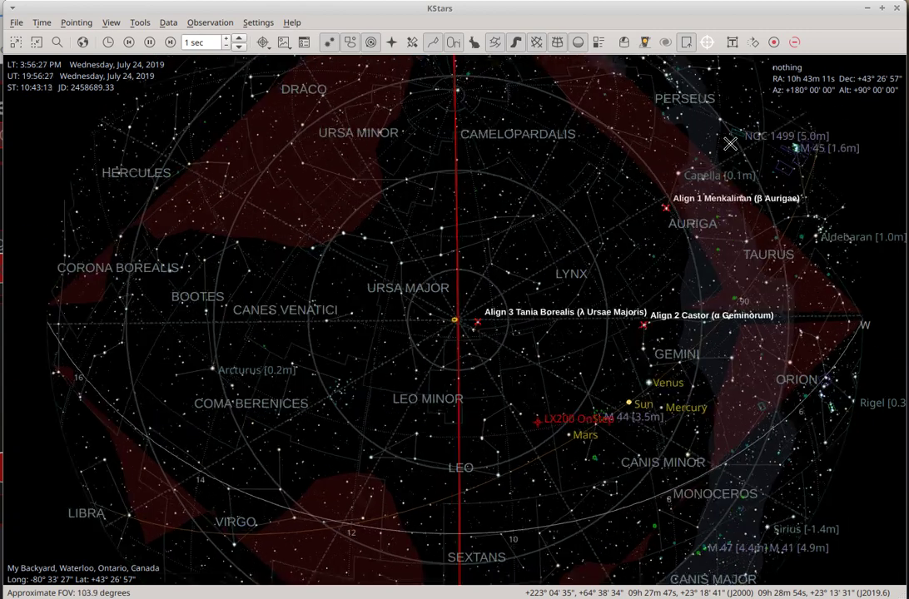
click(897, 8)
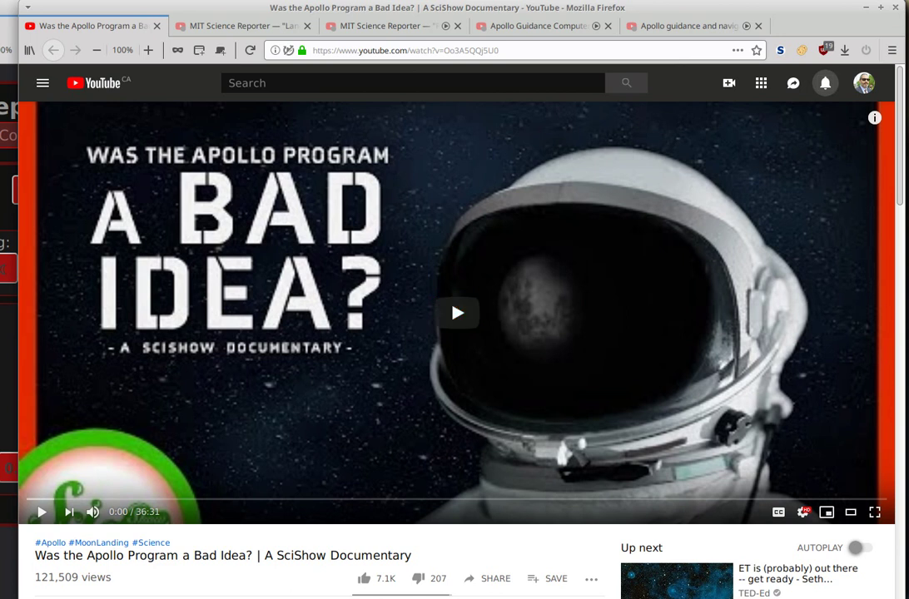
right_click(832, 592)
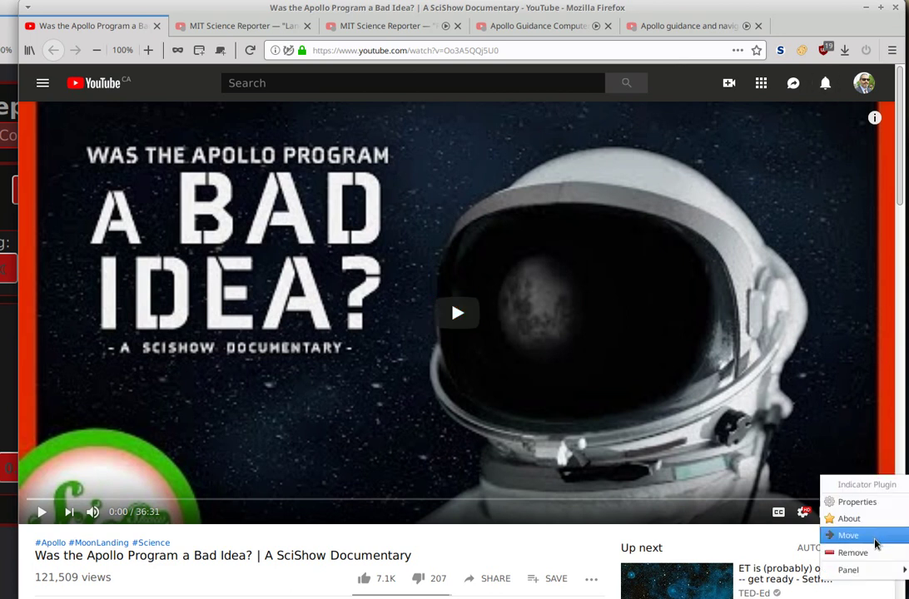
click(832, 593)
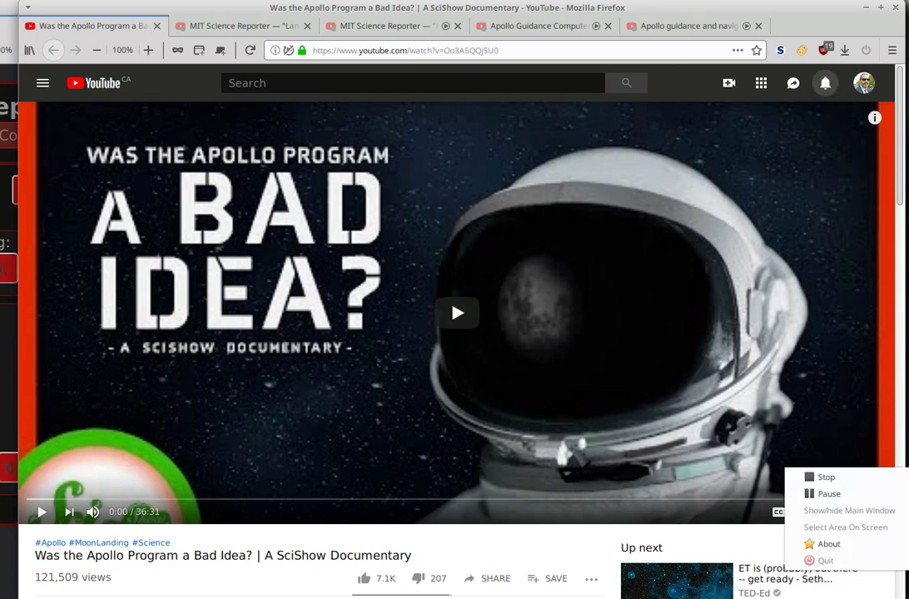